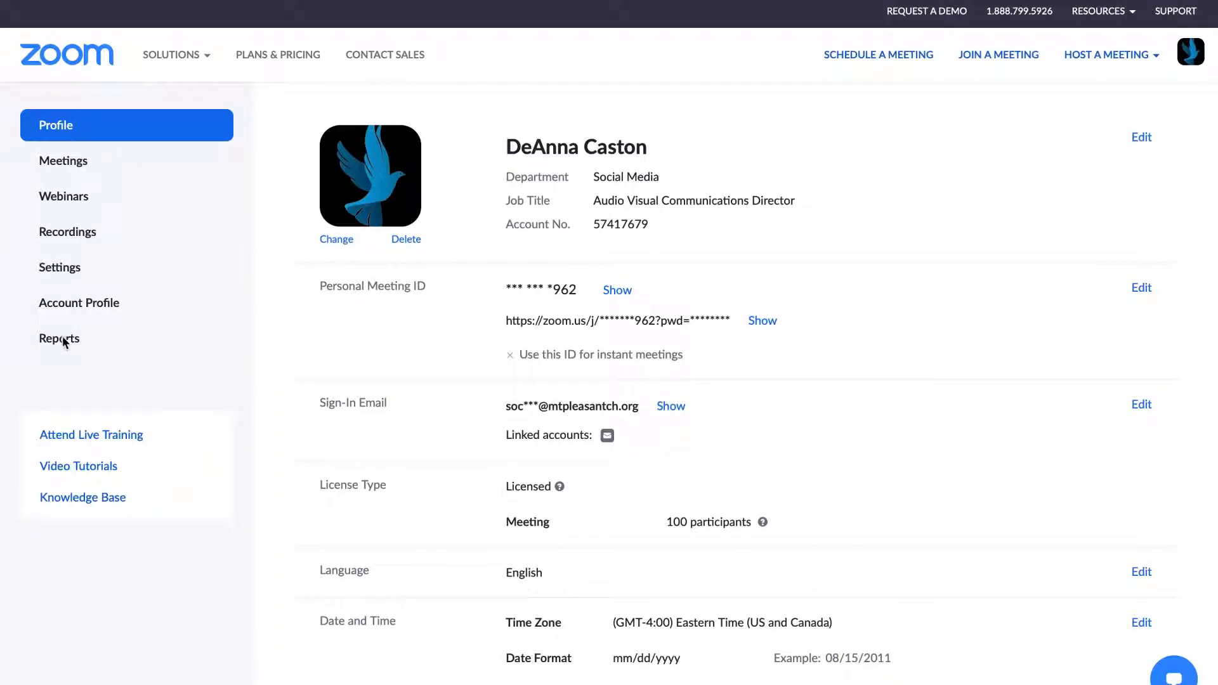
Schedule a new meeting from the Meetings page with the topic 'Social Media Tutorial'
{"action": "left_click", "coordinate": [68, 162]}
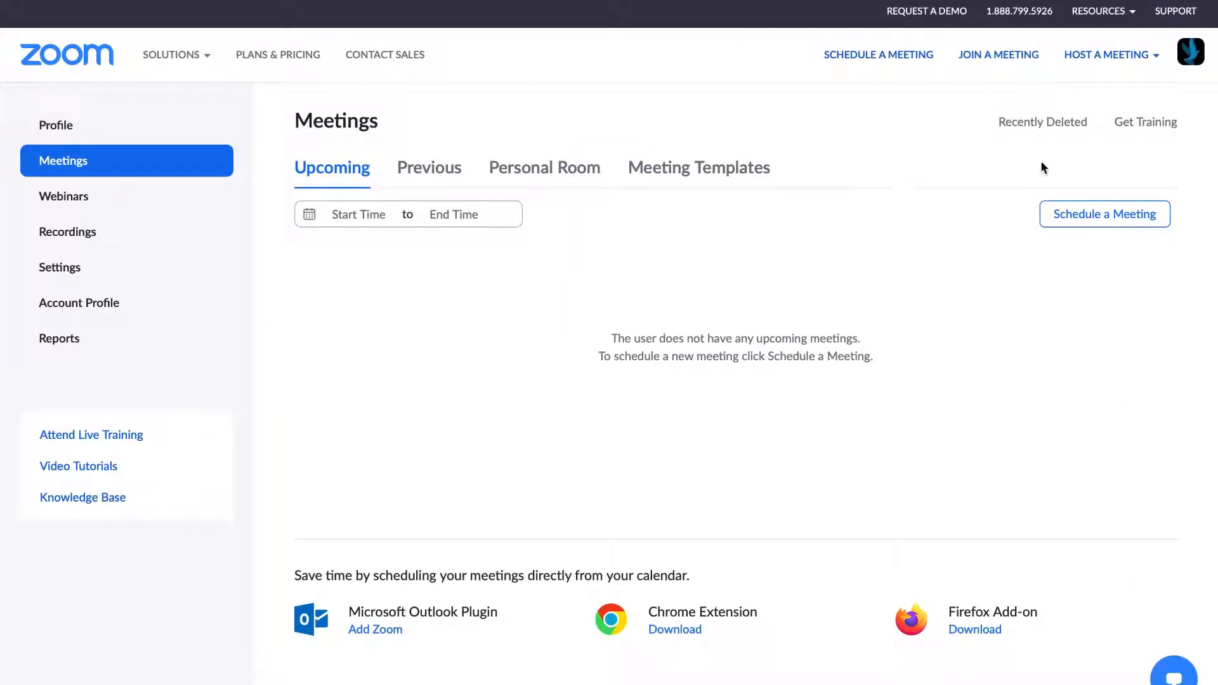
{"action": "left_click", "coordinate": [1087, 219]}
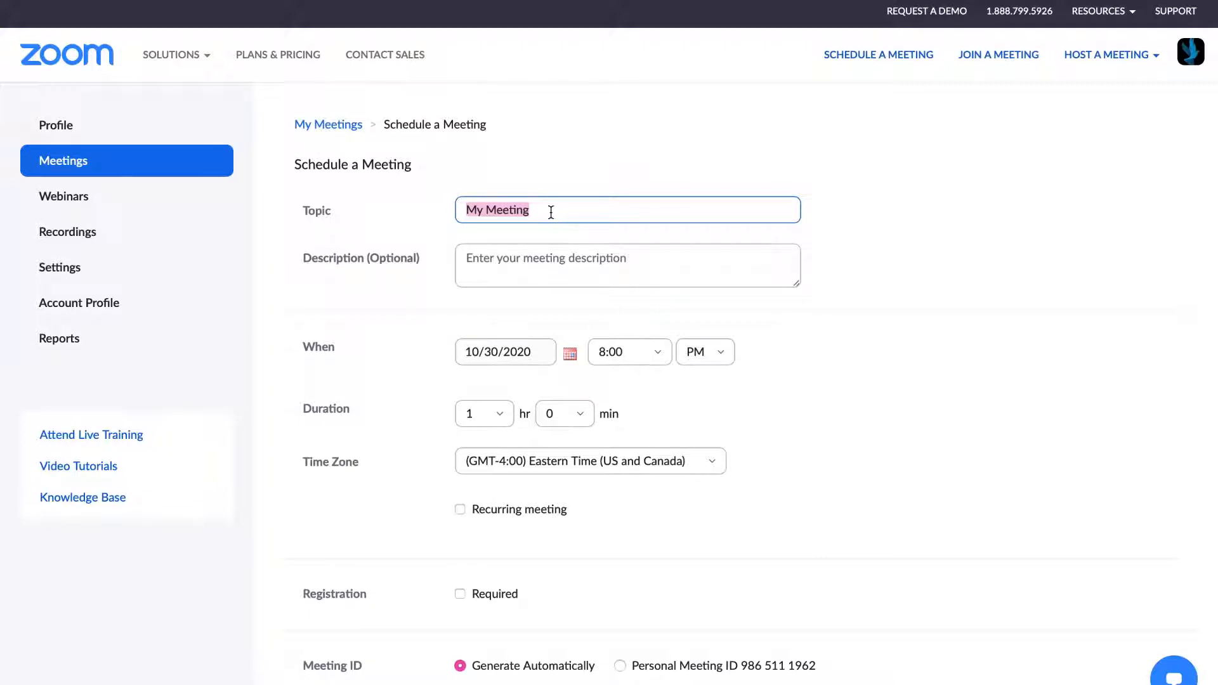
{"action": "type", "text": "Social Media"}
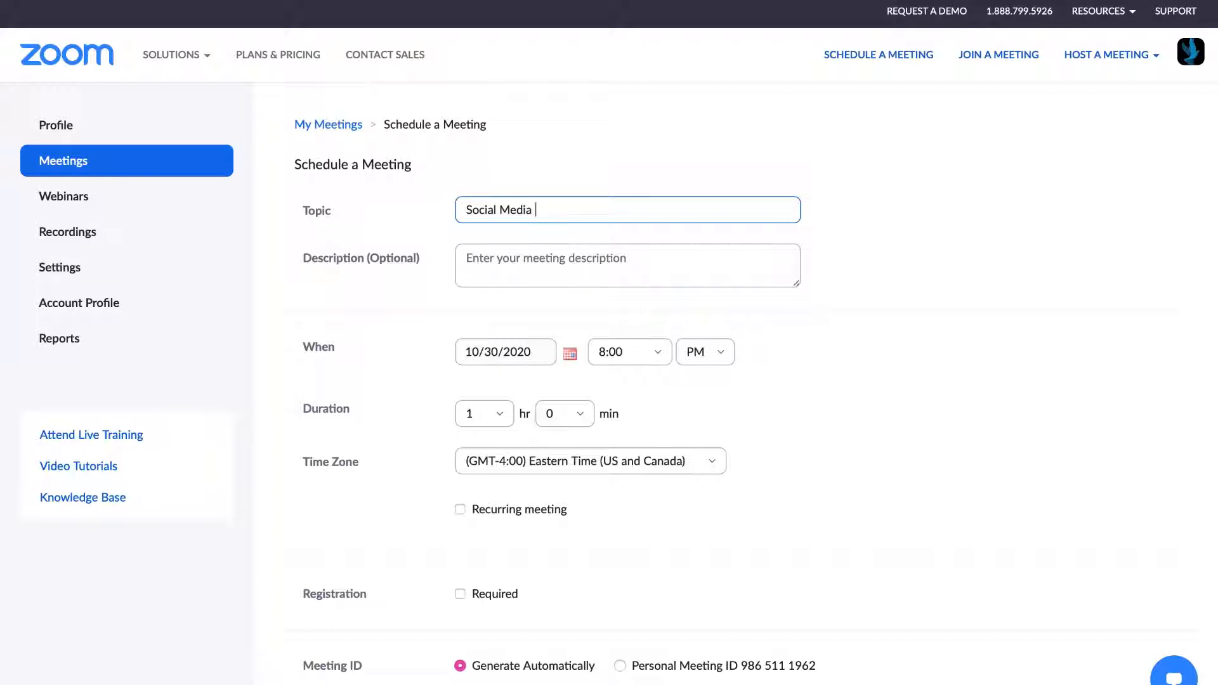
{"action": "type", "text": " Tutorial"}
Enter the description 'How to setup a zoom meeting'
{"action": "left_click", "coordinate": [540, 262]}
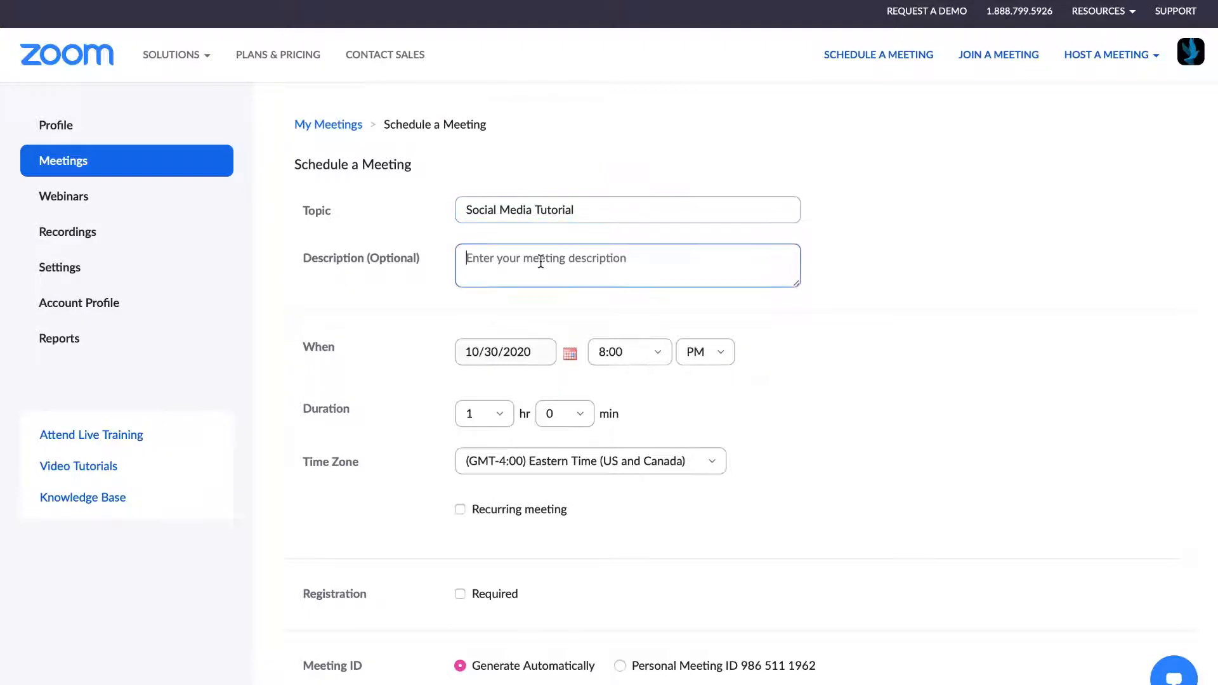
{"action": "type", "text": "How to se"}
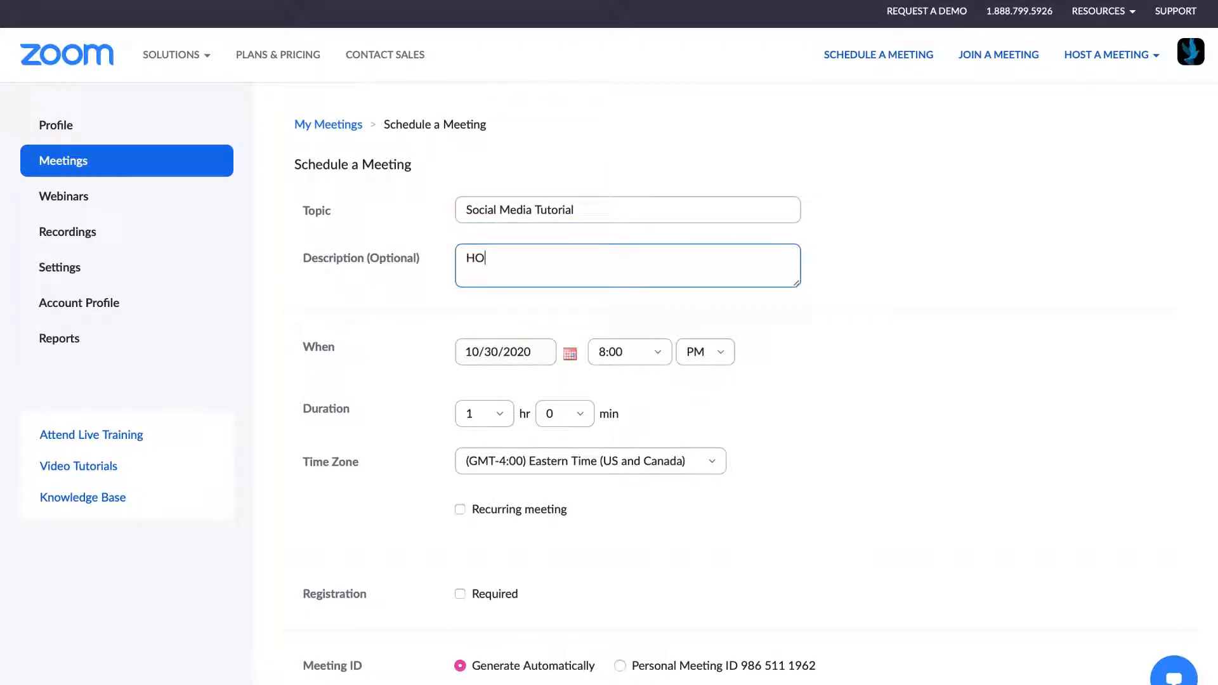
{"action": "type", "text": "t u"}
{"action": "key", "text": "BackSpace"}
{"action": "key", "text": "BackSpace"}
{"action": "type", "text": "up a zoom meeting"}
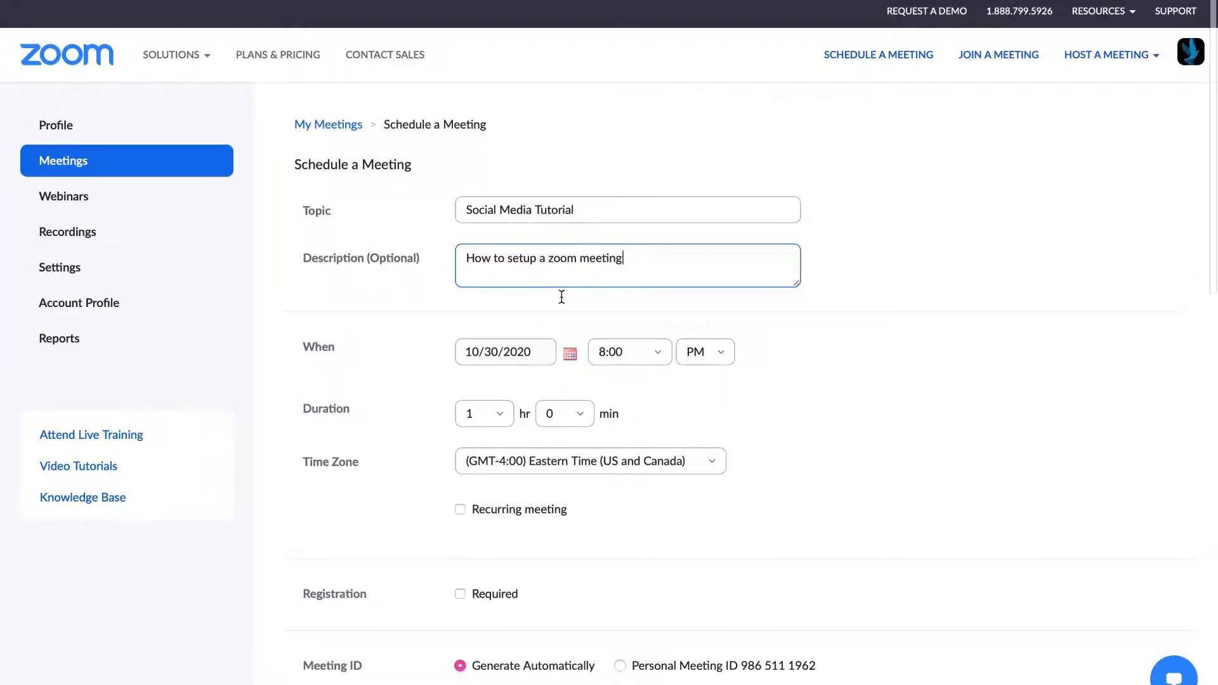
Set the meeting date to October 31, 2020
{"action": "scroll", "coordinate": [561, 297], "scroll_direction": "down", "scroll_amount": 3}
{"action": "scroll", "coordinate": [561, 297], "scroll_direction": "down", "scroll_amount": 1}
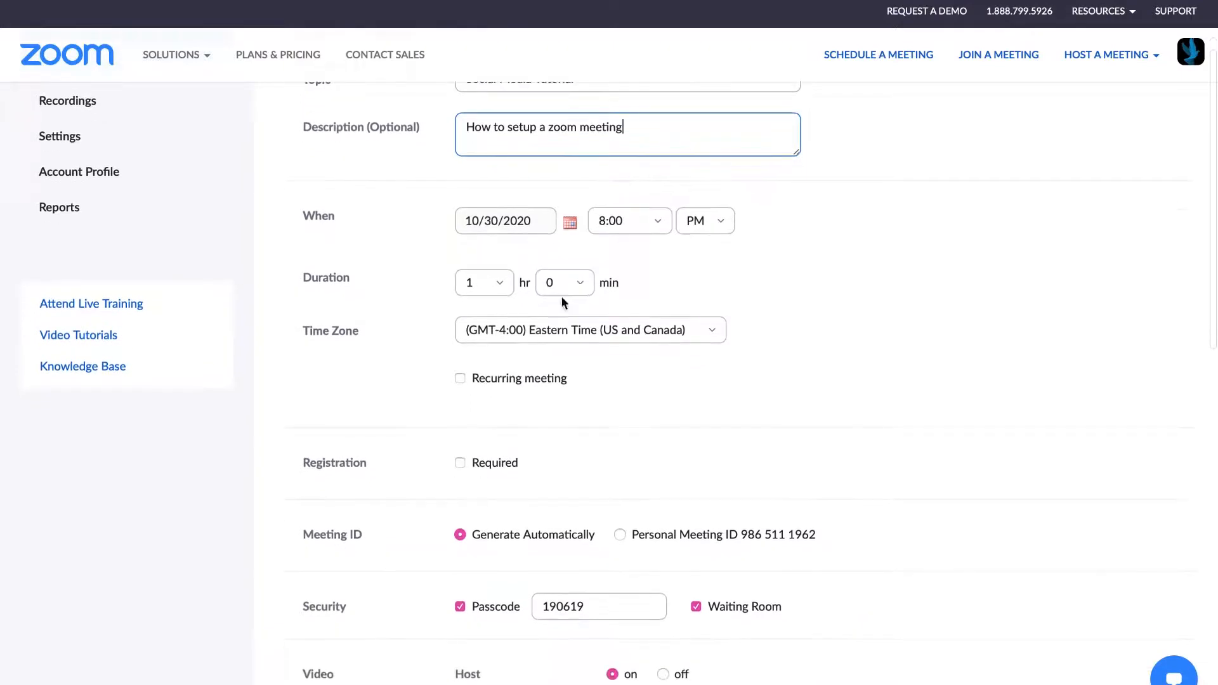
{"action": "scroll", "coordinate": [787, 289], "scroll_direction": "down", "scroll_amount": 2}
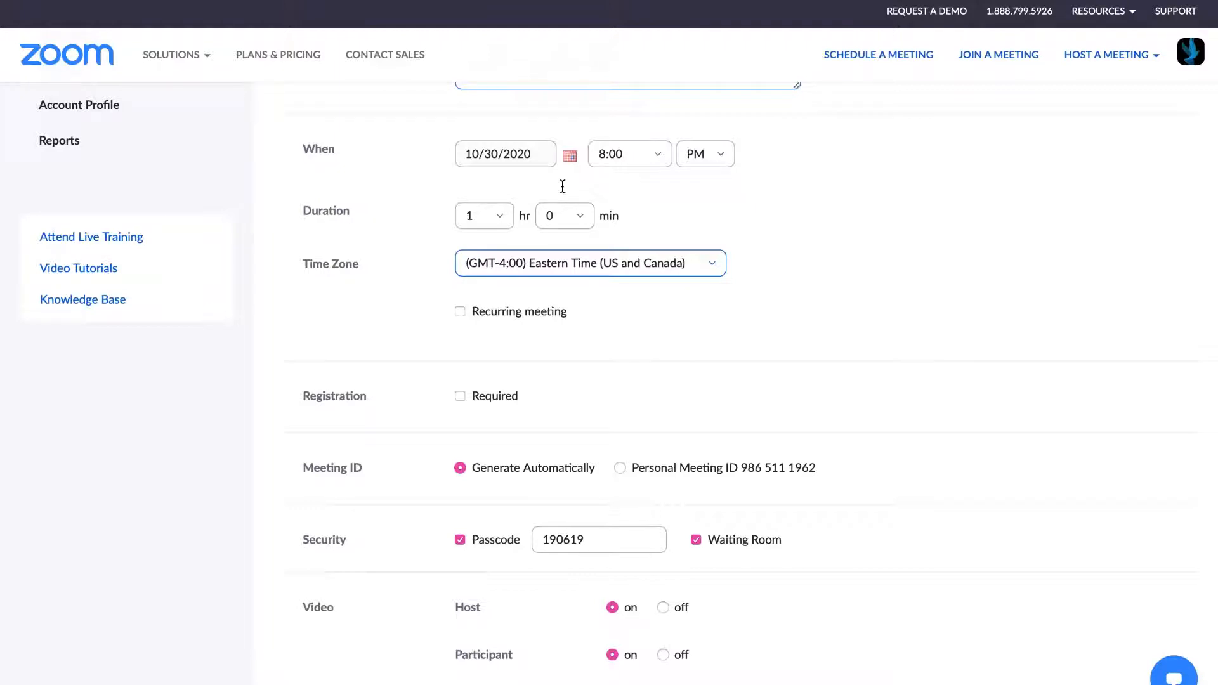
{"action": "left_click", "coordinate": [569, 156]}
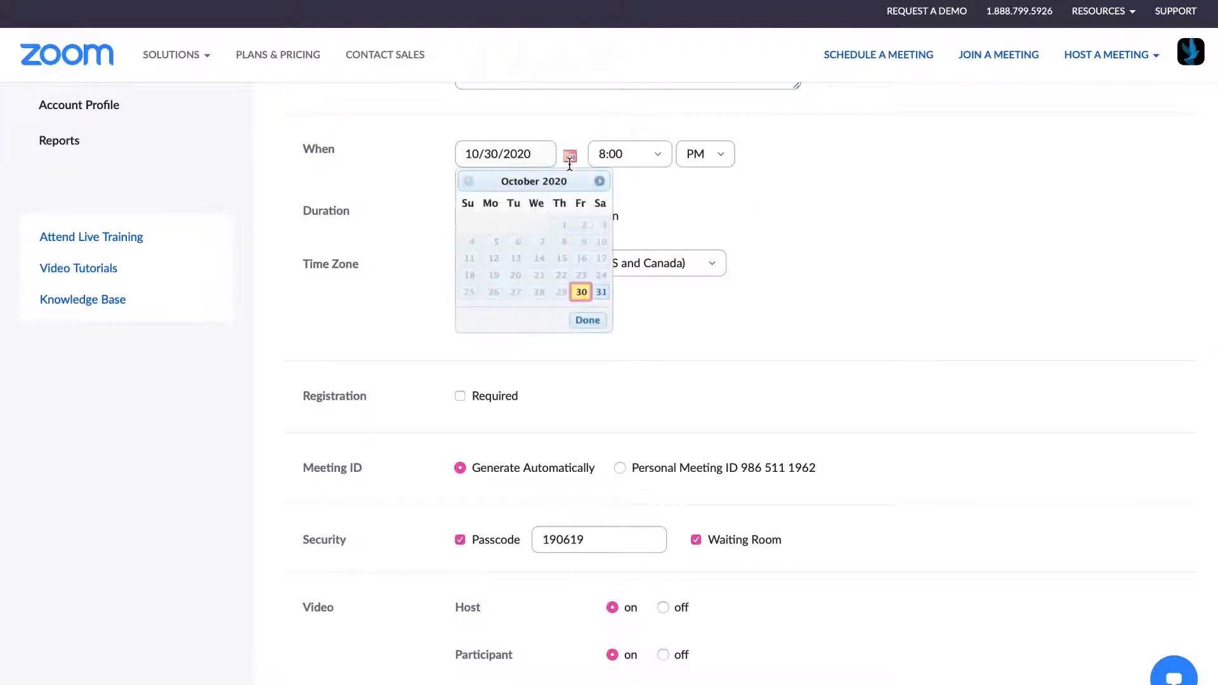
{"action": "left_click", "coordinate": [601, 292]}
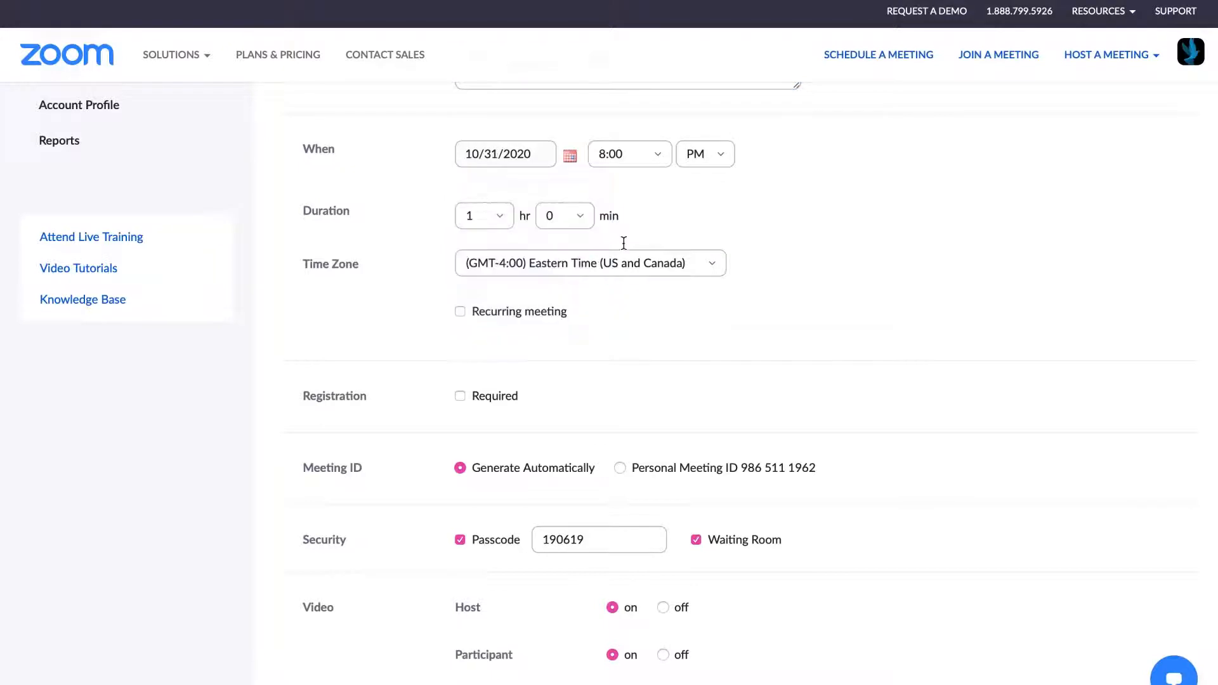
Set the start time to 10:00 AM
{"action": "left_click", "coordinate": [656, 155]}
{"action": "scroll", "coordinate": [638, 220], "scroll_direction": "up", "scroll_amount": 4}
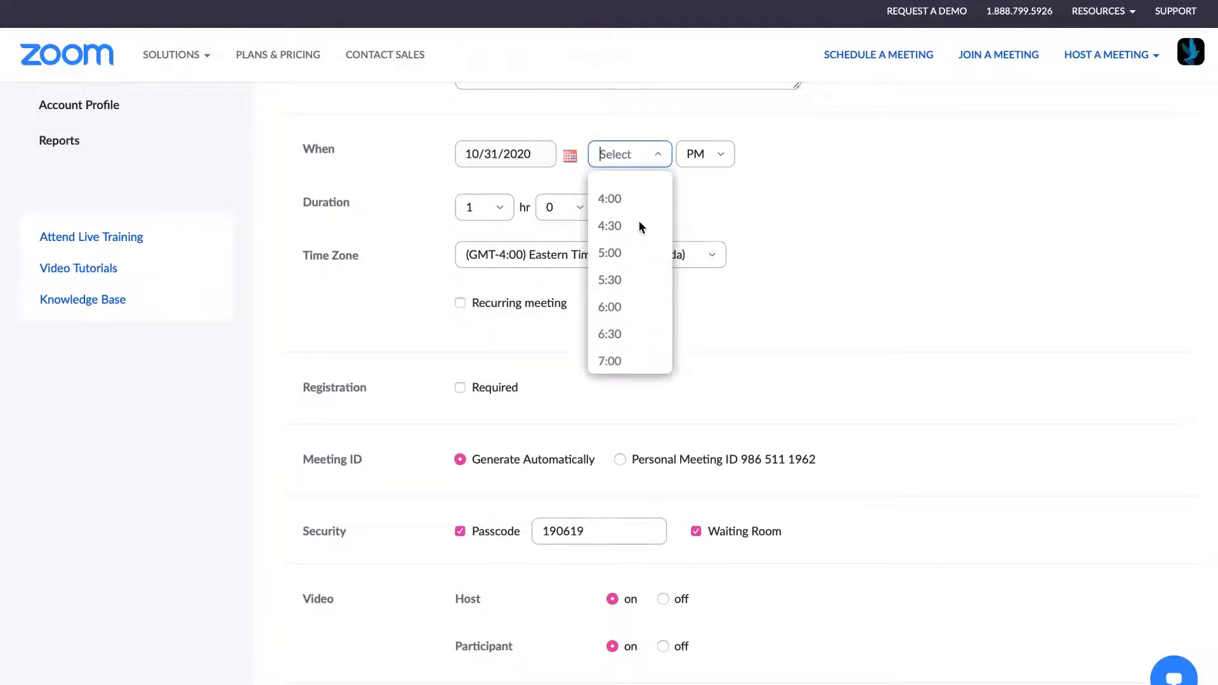
{"action": "scroll", "coordinate": [639, 223], "scroll_direction": "up", "scroll_amount": 4}
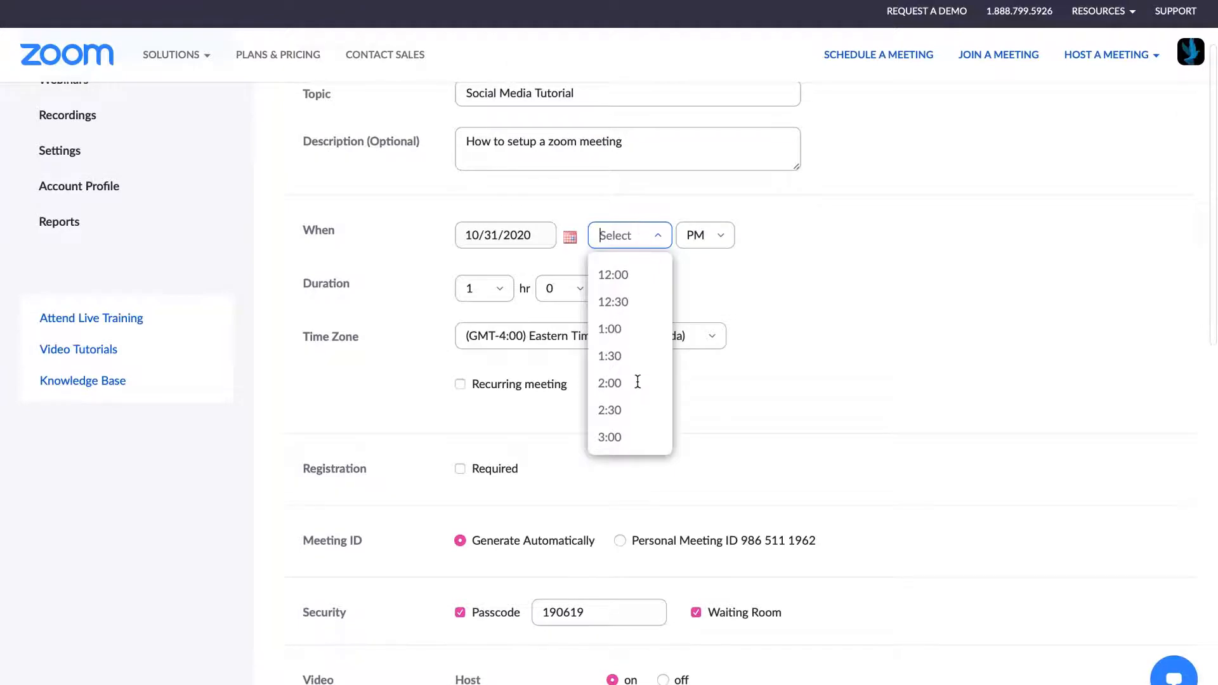
{"action": "scroll", "coordinate": [637, 382], "scroll_direction": "down", "scroll_amount": 6}
{"action": "scroll", "coordinate": [637, 382], "scroll_direction": "down", "scroll_amount": 5}
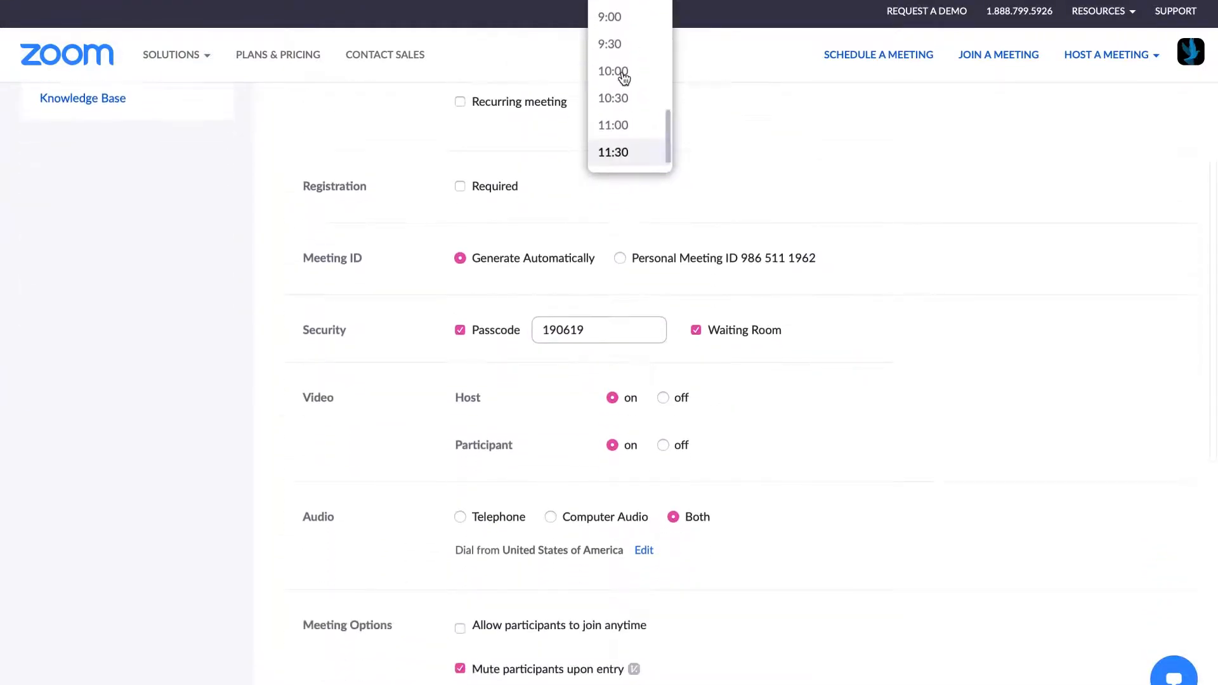
{"action": "left_click", "coordinate": [623, 77]}
{"action": "left_click", "coordinate": [711, 351]}
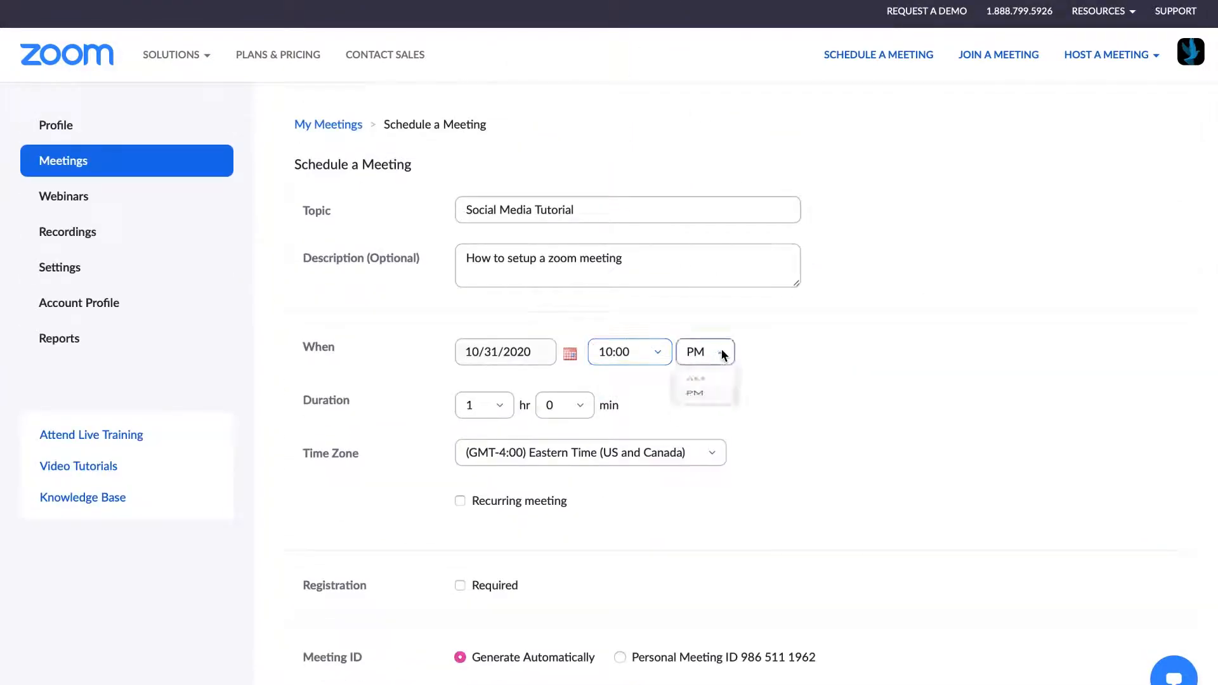
{"action": "left_click", "coordinate": [701, 389]}
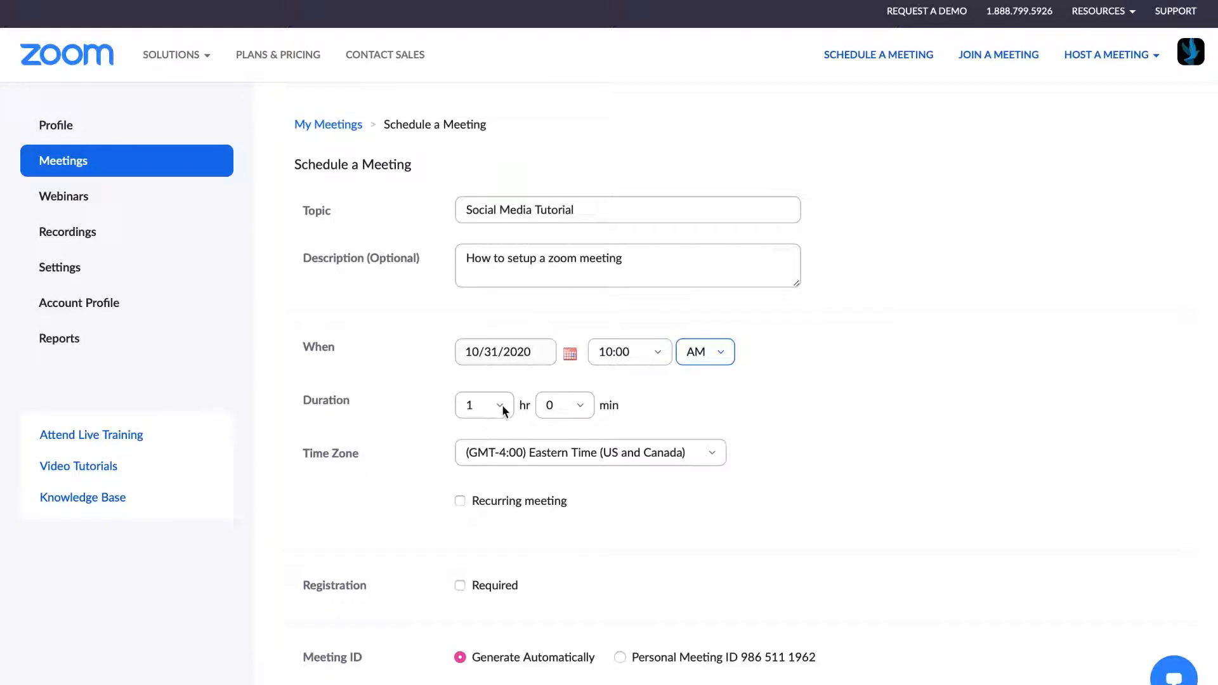
Set the duration's minutes to 30, so the meeting lasts 1 hr 30 min
{"action": "left_click", "coordinate": [584, 407]}
{"action": "left_click", "coordinate": [561, 497]}
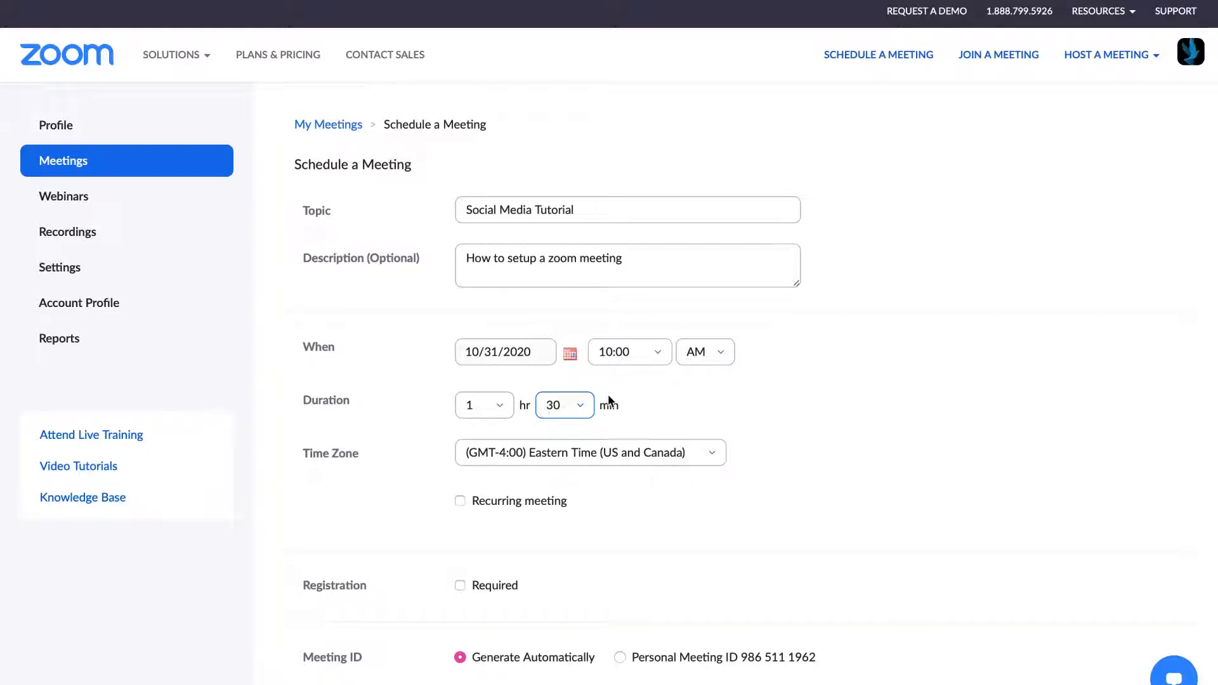
{"action": "scroll", "coordinate": [658, 421], "scroll_direction": "down", "scroll_amount": 2}
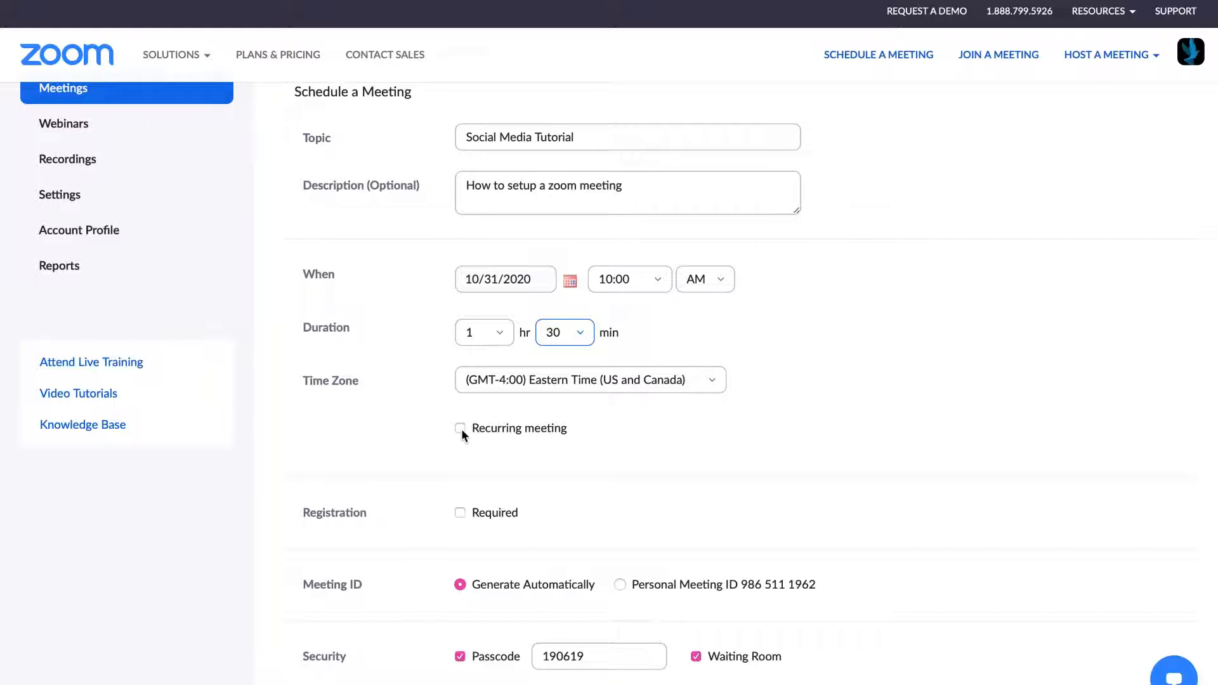
{"action": "left_click", "coordinate": [460, 428]}
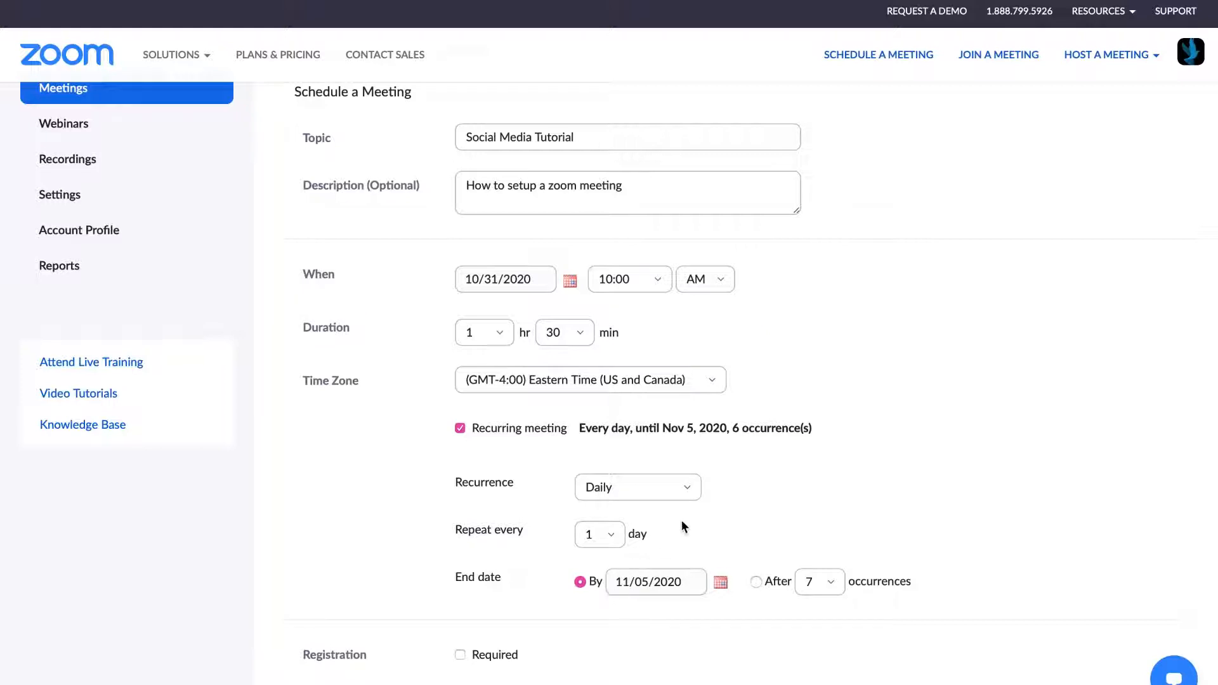
{"action": "left_click", "coordinate": [693, 496]}
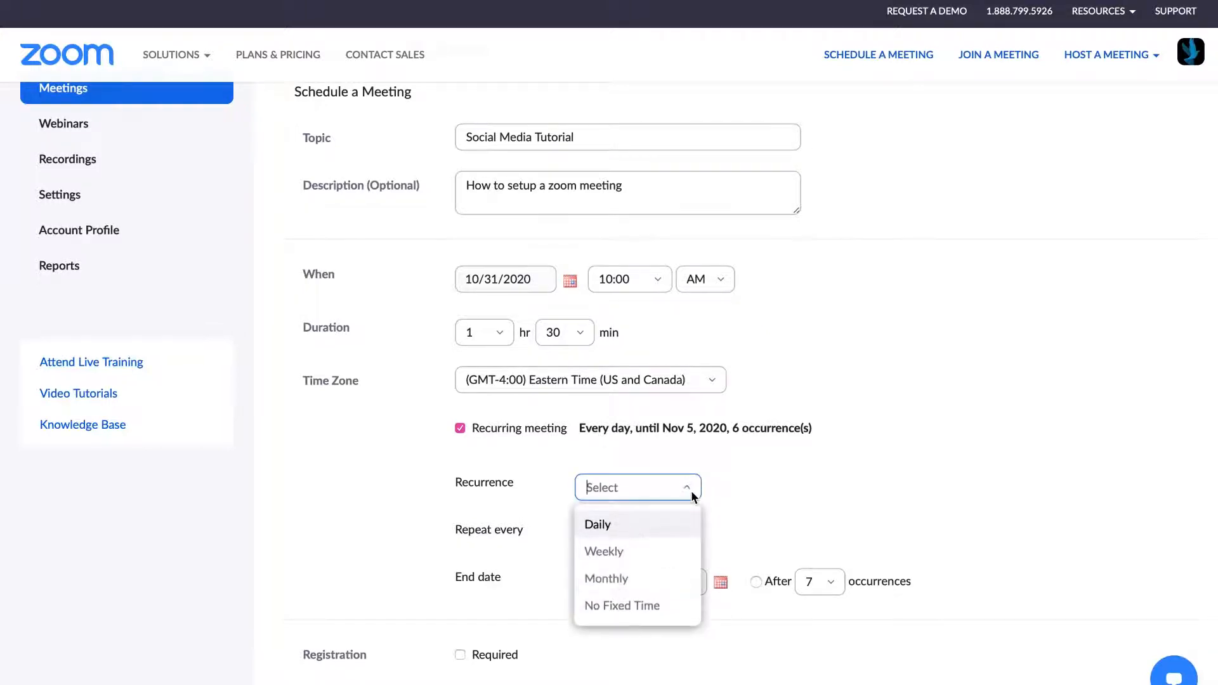
{"action": "left_click", "coordinate": [634, 558]}
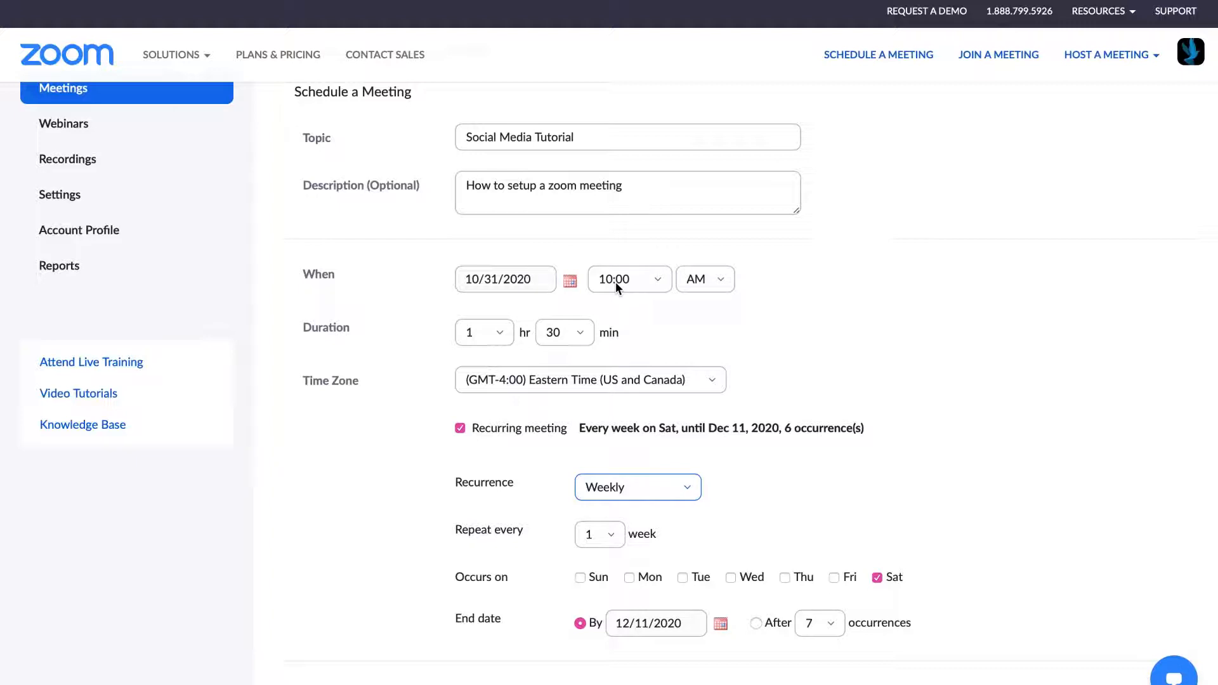
{"action": "left_click", "coordinate": [460, 429]}
{"action": "scroll", "coordinate": [579, 454], "scroll_direction": "down", "scroll_amount": 5}
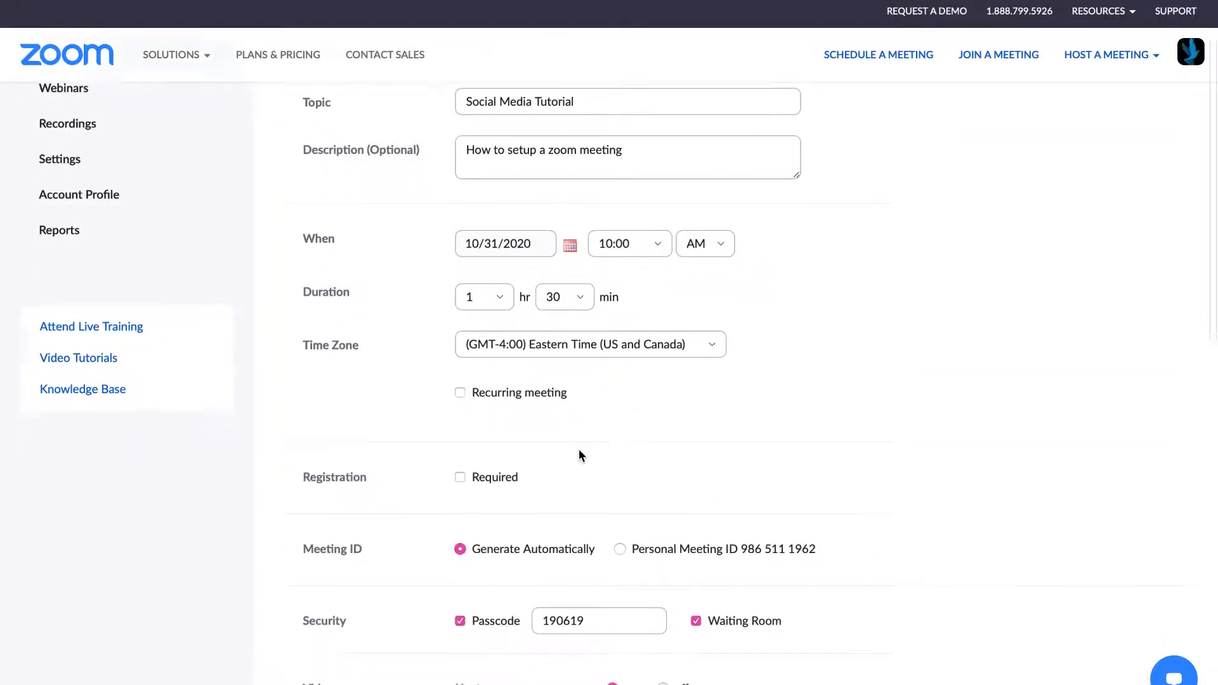
Replace the meeting passcode with a new one and set audio to Telephone only
{"action": "scroll", "coordinate": [578, 449], "scroll_direction": "down", "scroll_amount": 1}
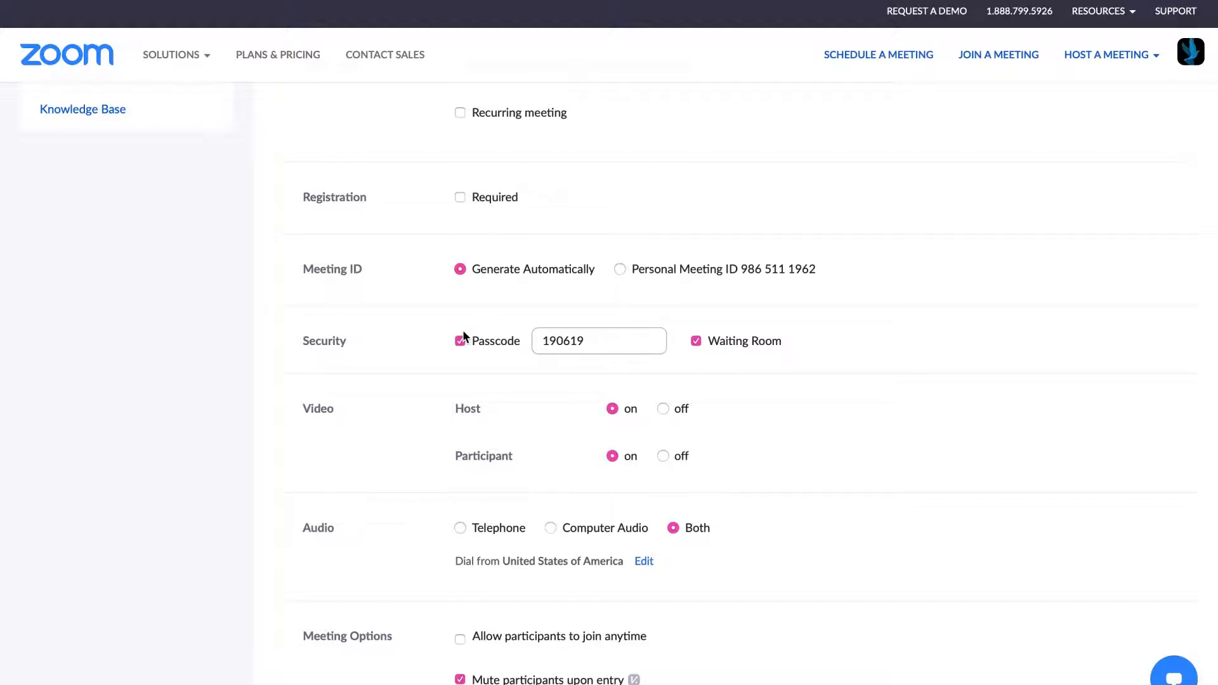
{"action": "left_click", "coordinate": [587, 343]}
{"action": "key", "text": "BackSpace"}
{"action": "key", "text": "BackSpace"}
{"action": "key", "text": "BackSpace"}
{"action": "key", "text": "BackSpace"}
{"action": "key", "text": "BackSpace"}
{"action": "key", "text": "BackSpace"}
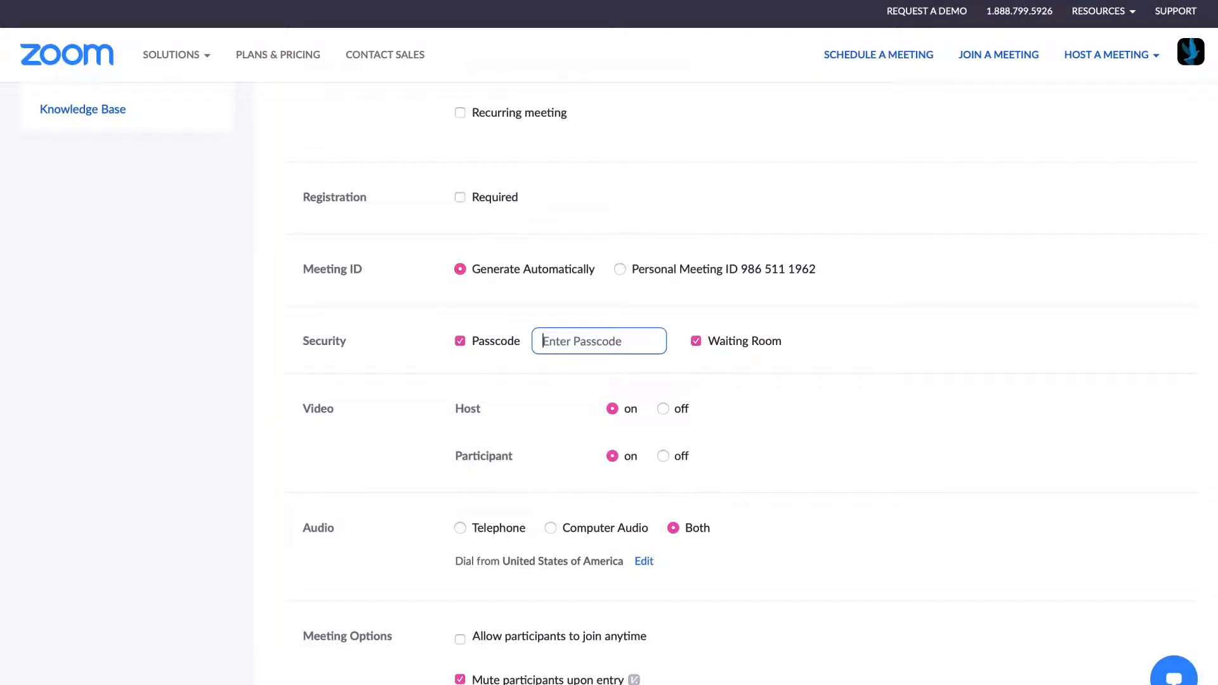
{"action": "left_click", "coordinate": [697, 342]}
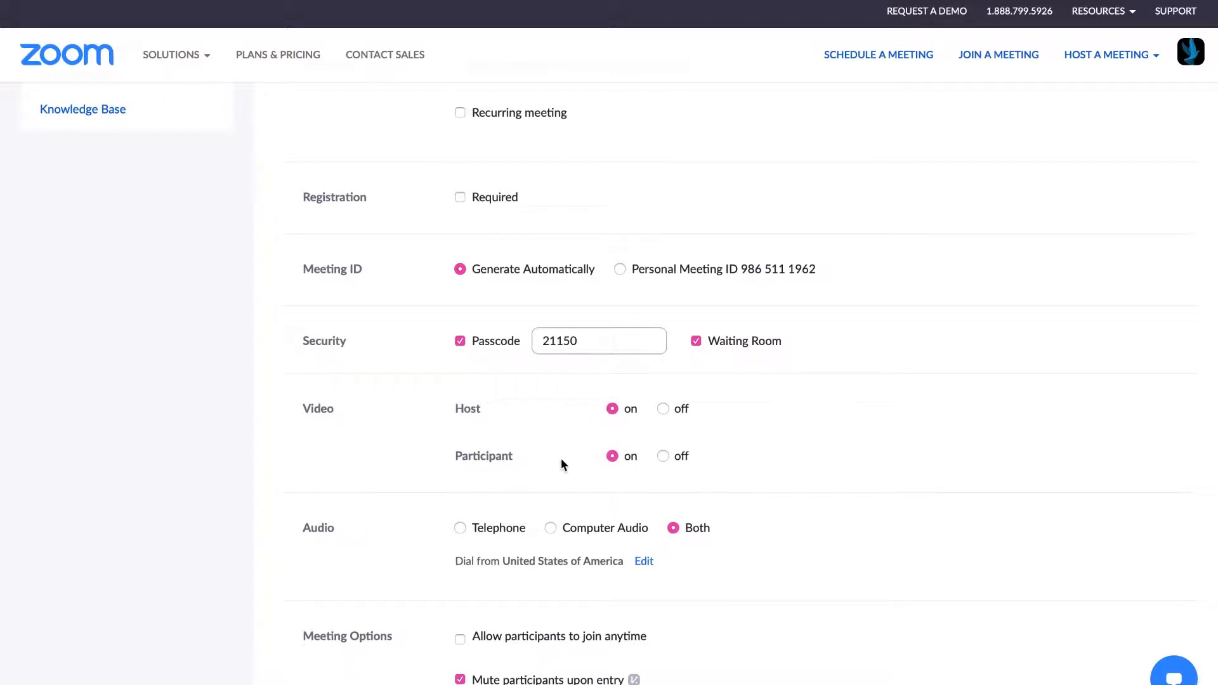
{"action": "left_click", "coordinate": [462, 527]}
Switch the meeting audio back to Both telephone and computer audio
{"action": "scroll", "coordinate": [678, 532], "scroll_direction": "down", "scroll_amount": 2}
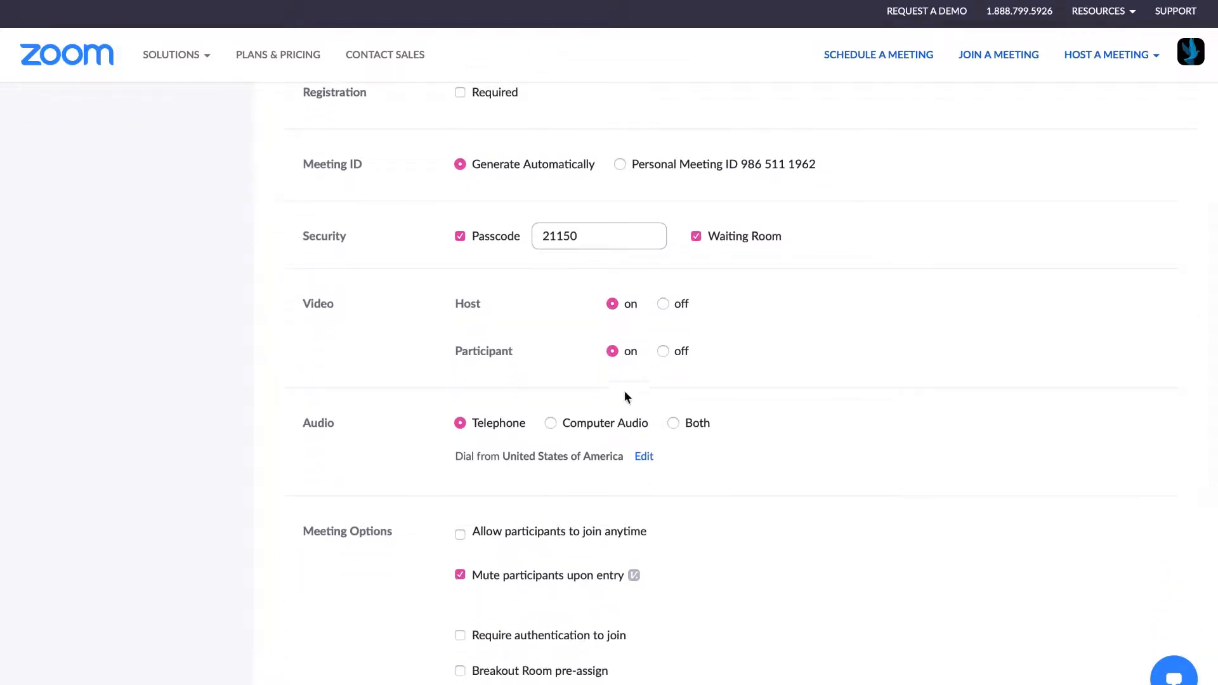
{"action": "left_click", "coordinate": [679, 424]}
{"action": "scroll", "coordinate": [640, 461], "scroll_direction": "down", "scroll_amount": 3}
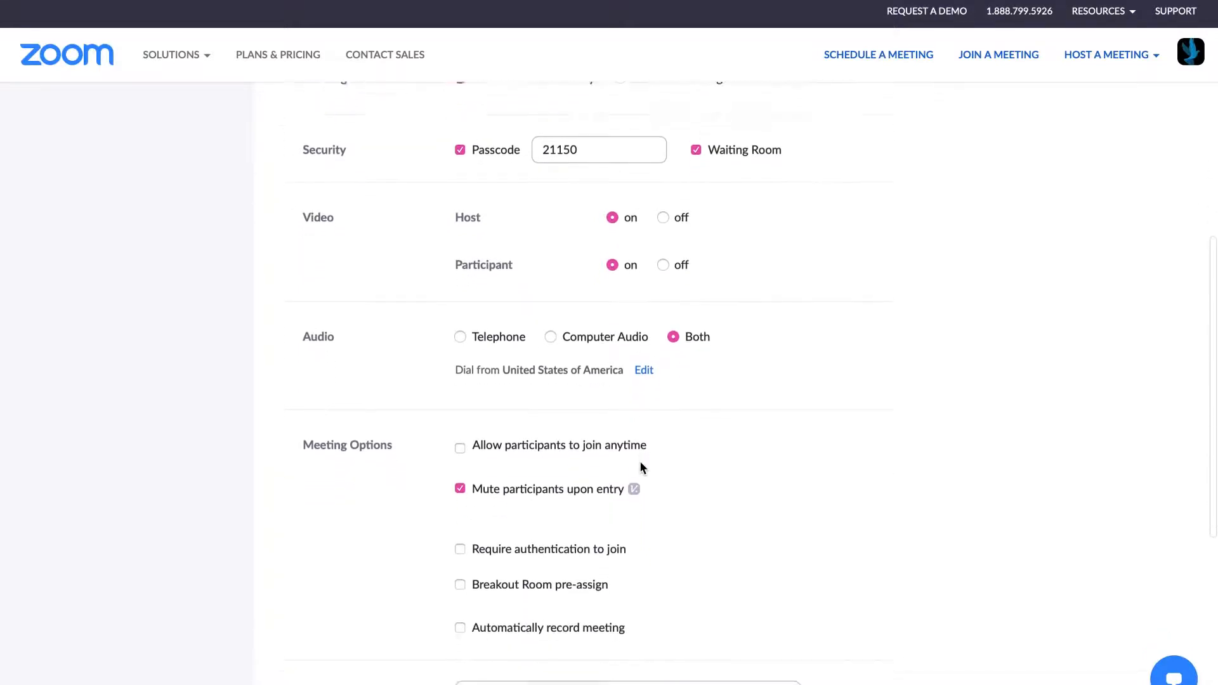
{"action": "scroll", "coordinate": [639, 468], "scroll_direction": "down", "scroll_amount": 1}
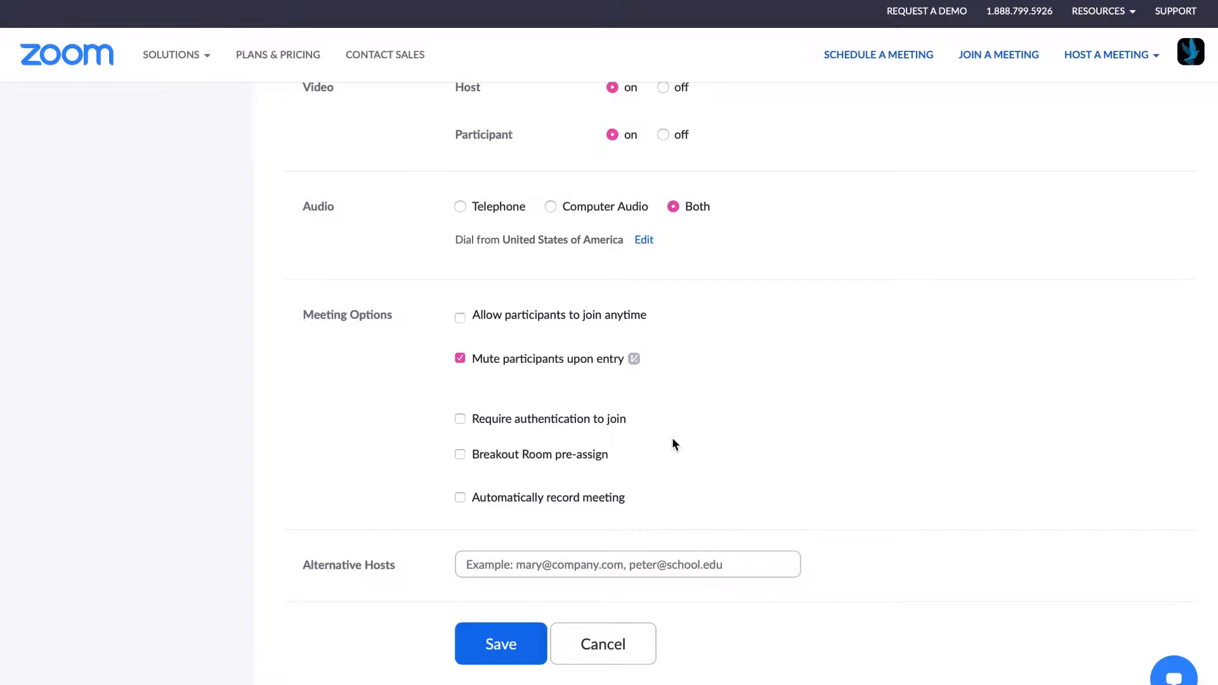
{"action": "scroll", "coordinate": [672, 439], "scroll_direction": "down", "scroll_amount": 1}
{"action": "scroll", "coordinate": [672, 439], "scroll_direction": "up", "scroll_amount": 2}
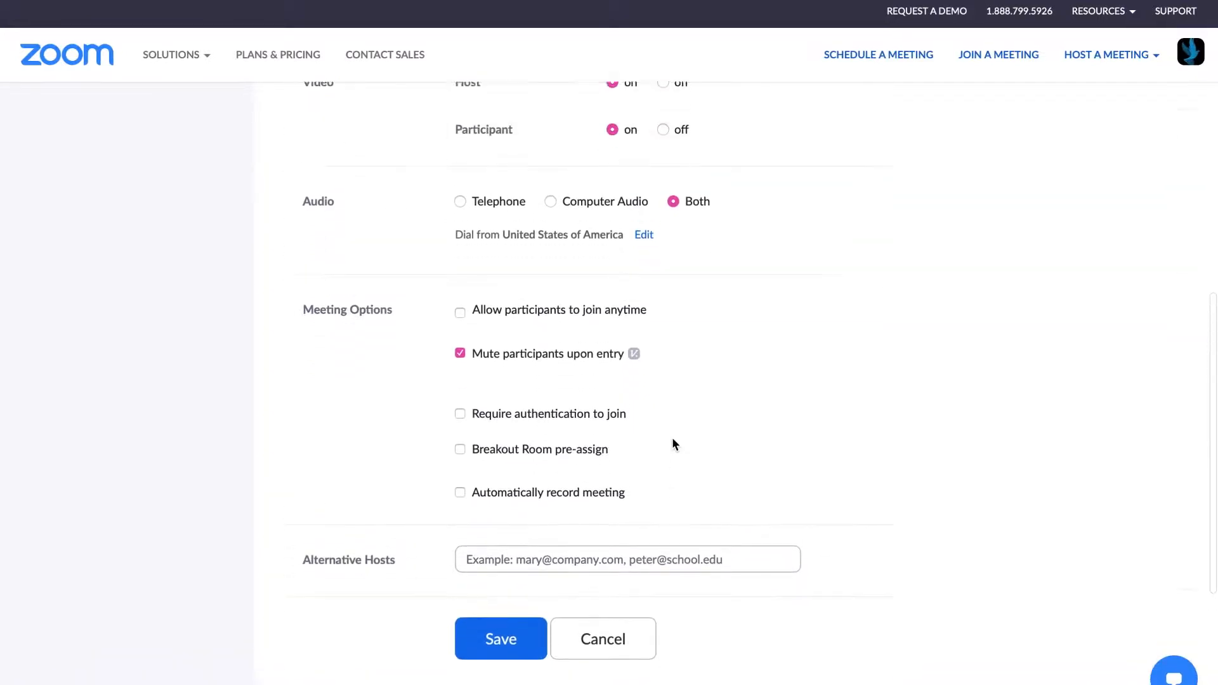
{"action": "scroll", "coordinate": [673, 439], "scroll_direction": "up", "scroll_amount": 1}
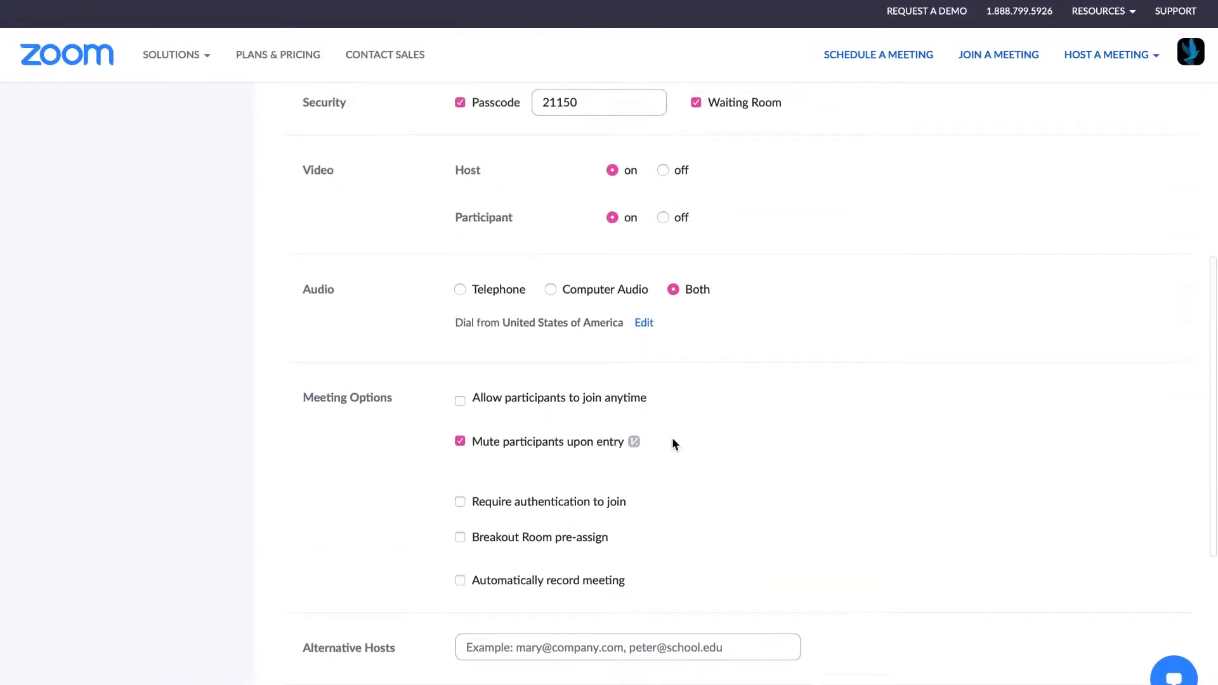
{"action": "scroll", "coordinate": [672, 439], "scroll_direction": "down", "scroll_amount": 1}
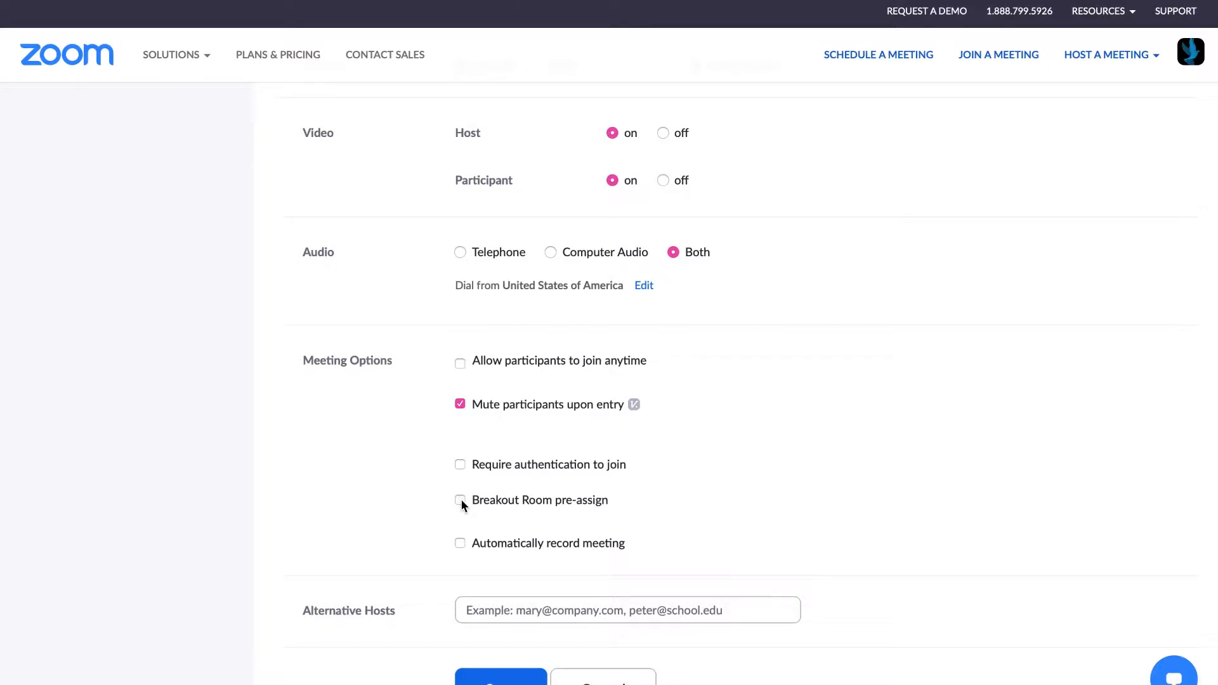
{"action": "left_click", "coordinate": [460, 500]}
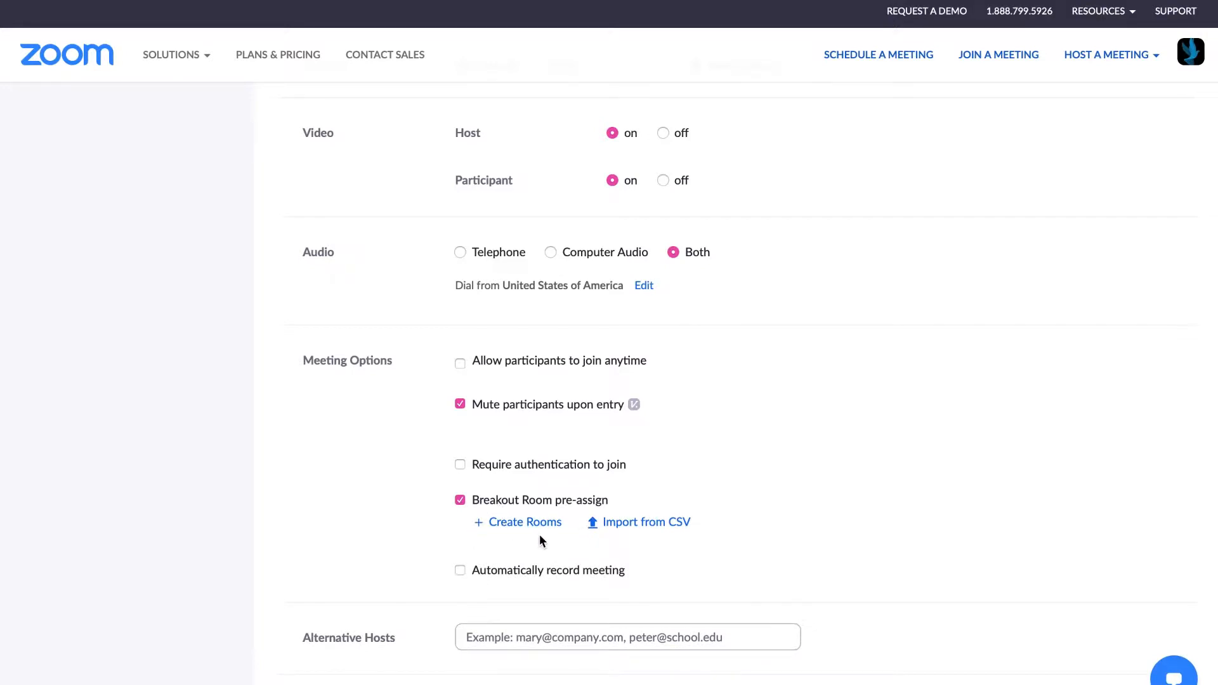
{"action": "left_click", "coordinate": [460, 499]}
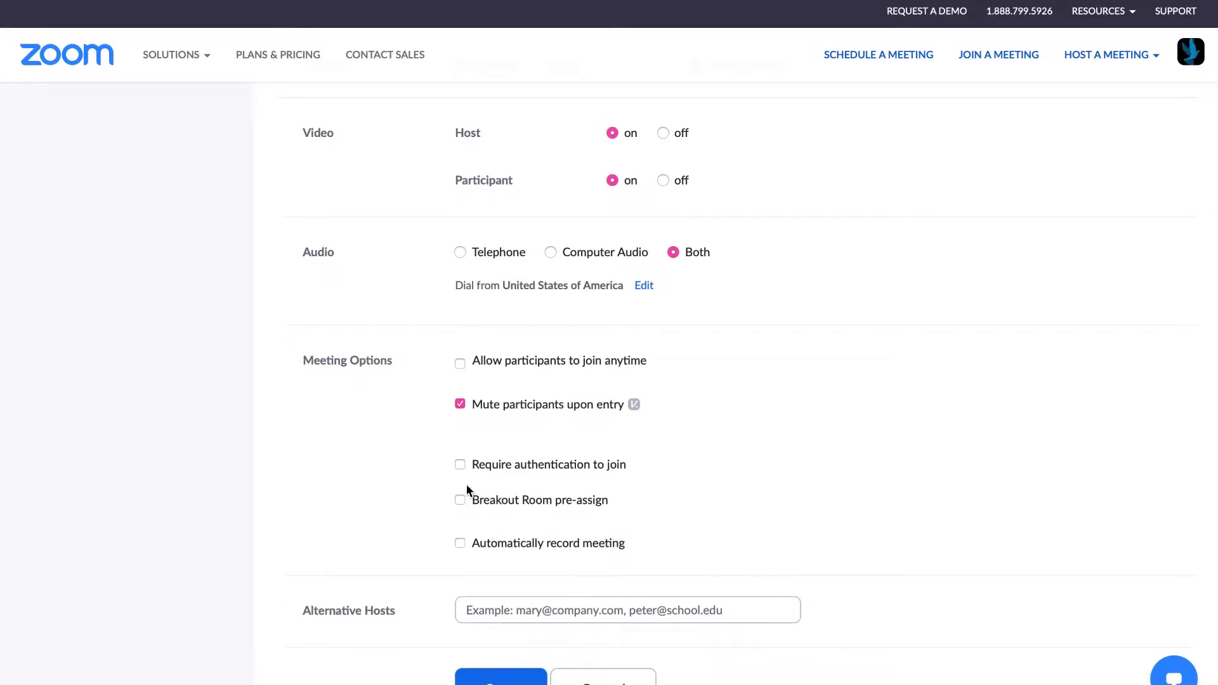
{"action": "scroll", "coordinate": [585, 393], "scroll_direction": "up", "scroll_amount": 6}
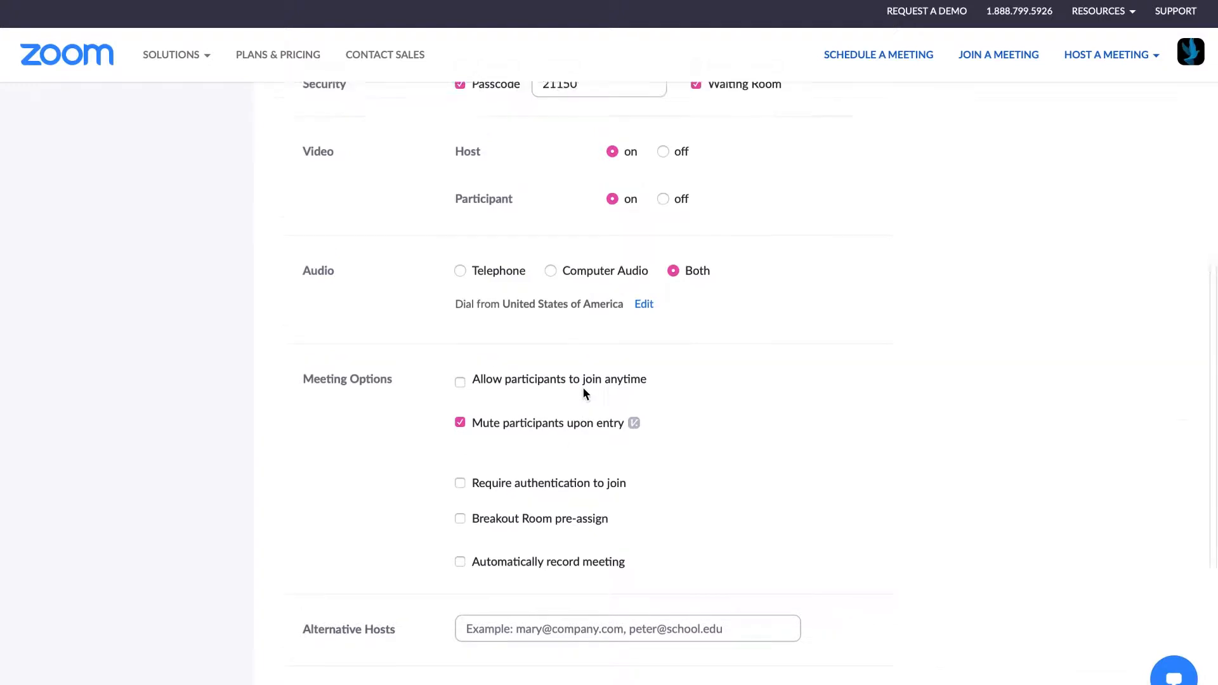
{"action": "scroll", "coordinate": [584, 393], "scroll_direction": "up", "scroll_amount": 5}
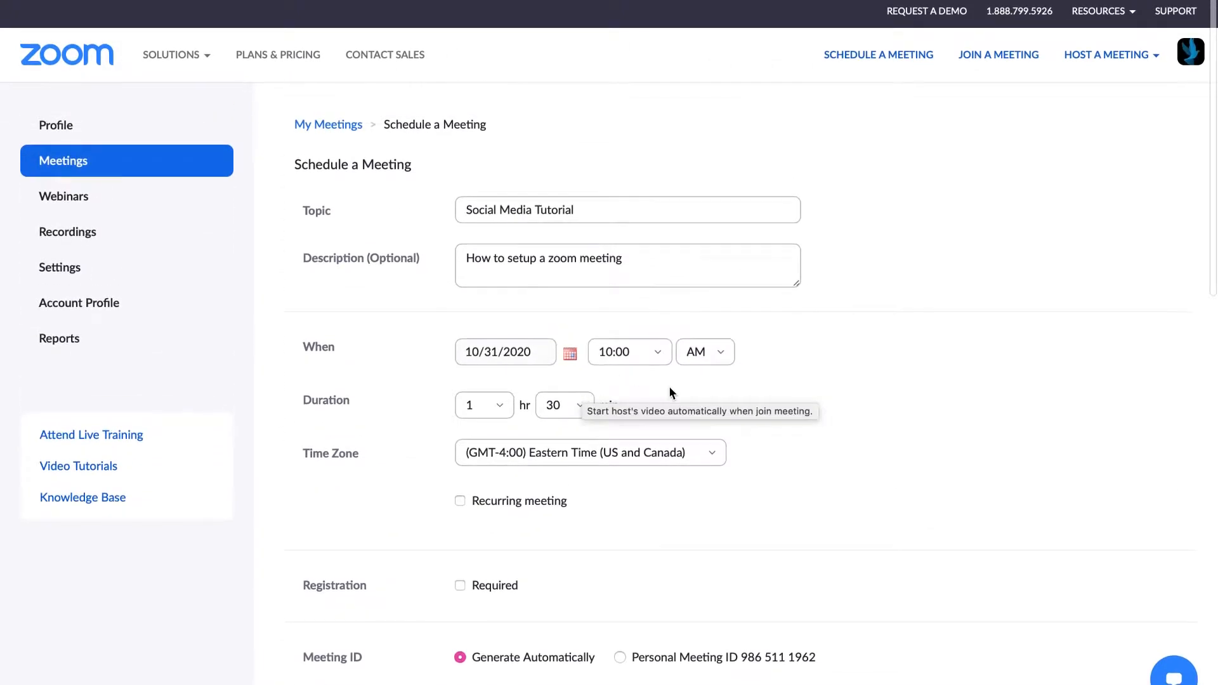
{"action": "scroll", "coordinate": [668, 385], "scroll_direction": "down", "scroll_amount": 5}
{"action": "scroll", "coordinate": [670, 380], "scroll_direction": "down", "scroll_amount": 7}
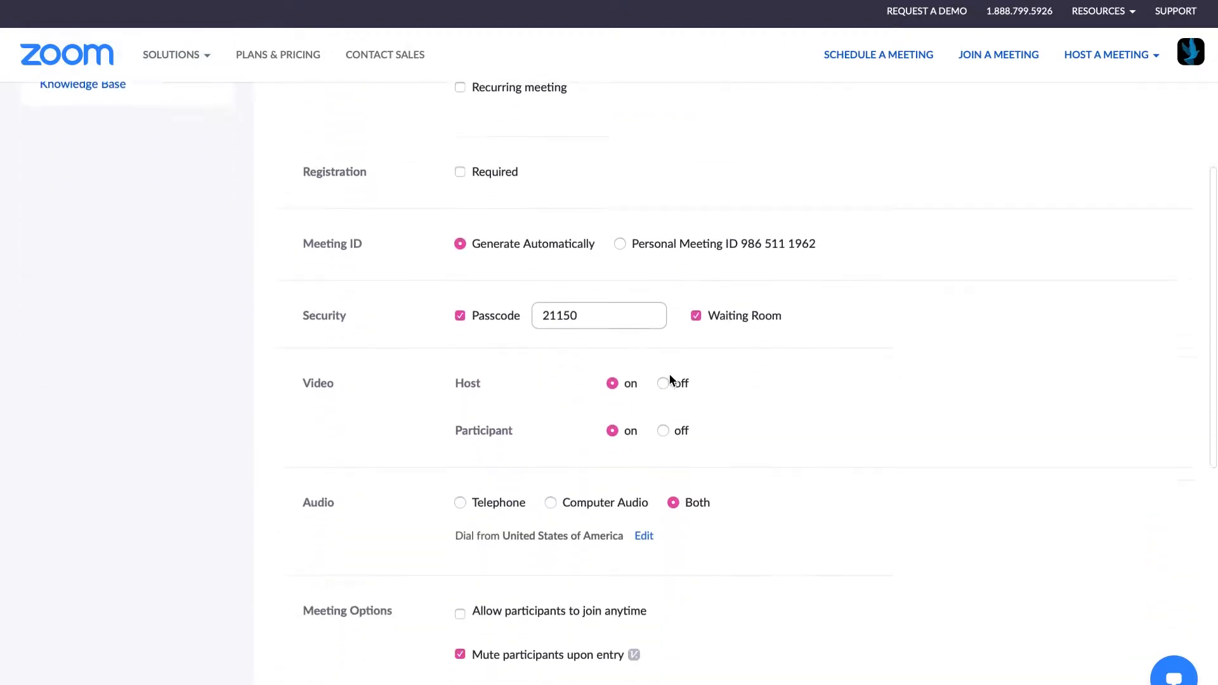
{"action": "scroll", "coordinate": [671, 381], "scroll_direction": "down", "scroll_amount": 2}
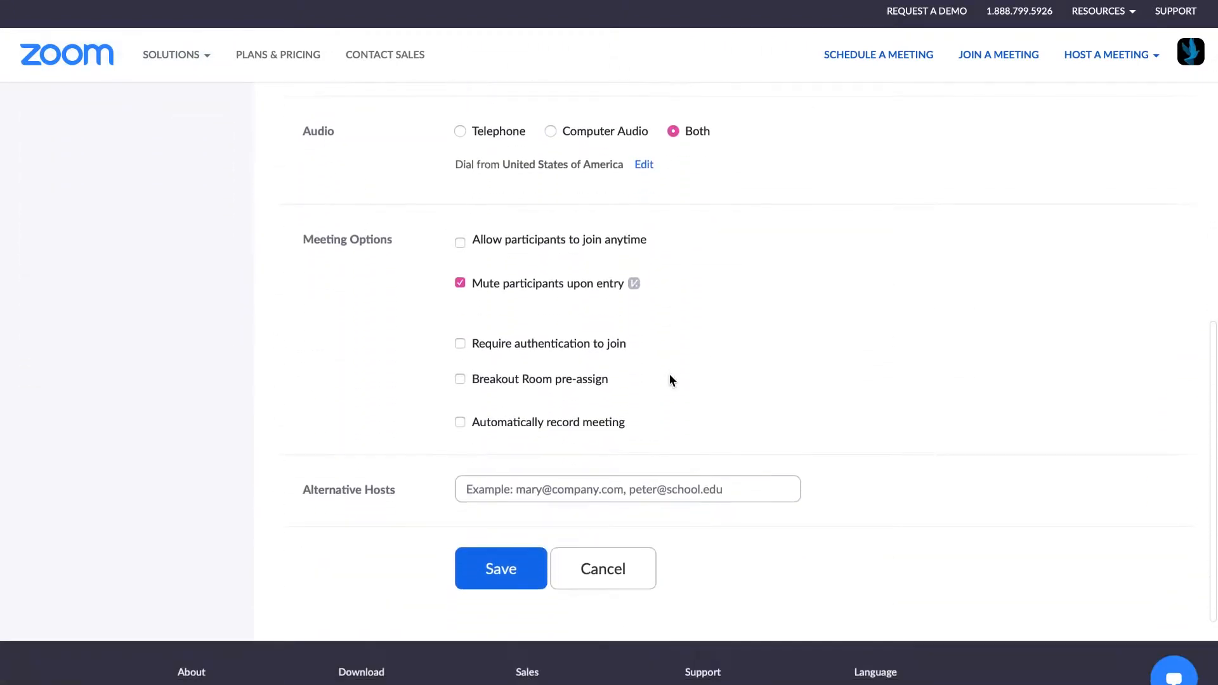
{"action": "left_click", "coordinate": [502, 492]}
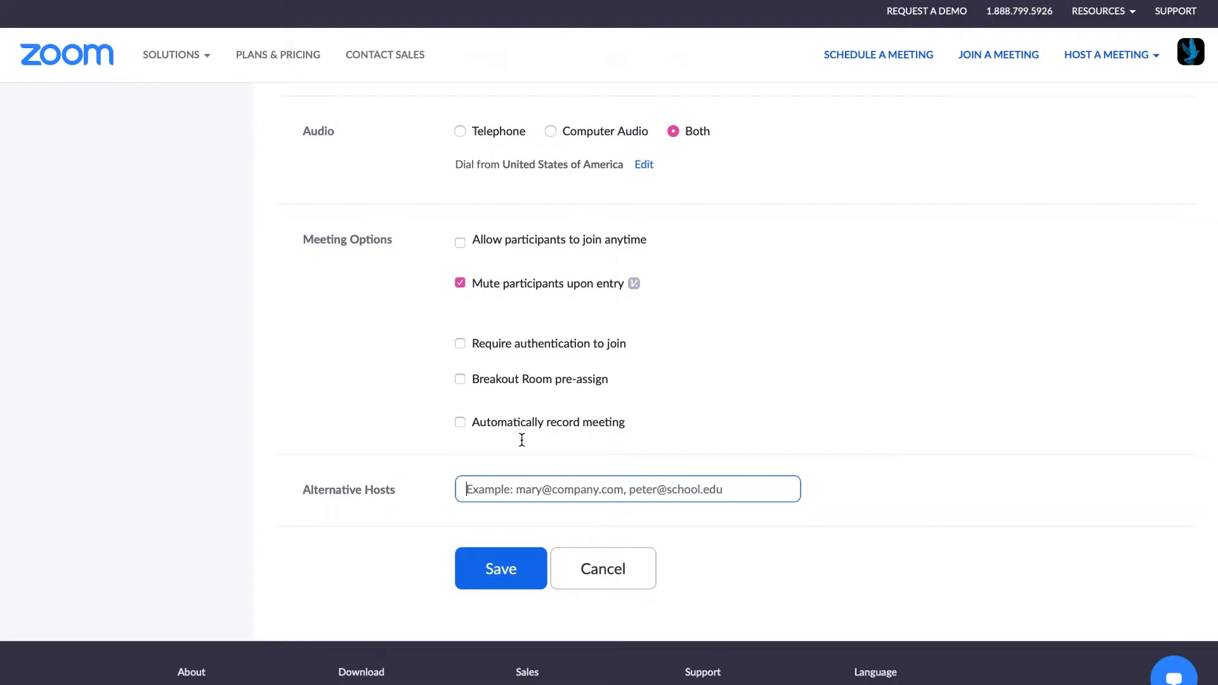
{"action": "scroll", "coordinate": [521, 440], "scroll_direction": "up", "scroll_amount": 6}
{"action": "scroll", "coordinate": [522, 439], "scroll_direction": "up", "scroll_amount": 3}
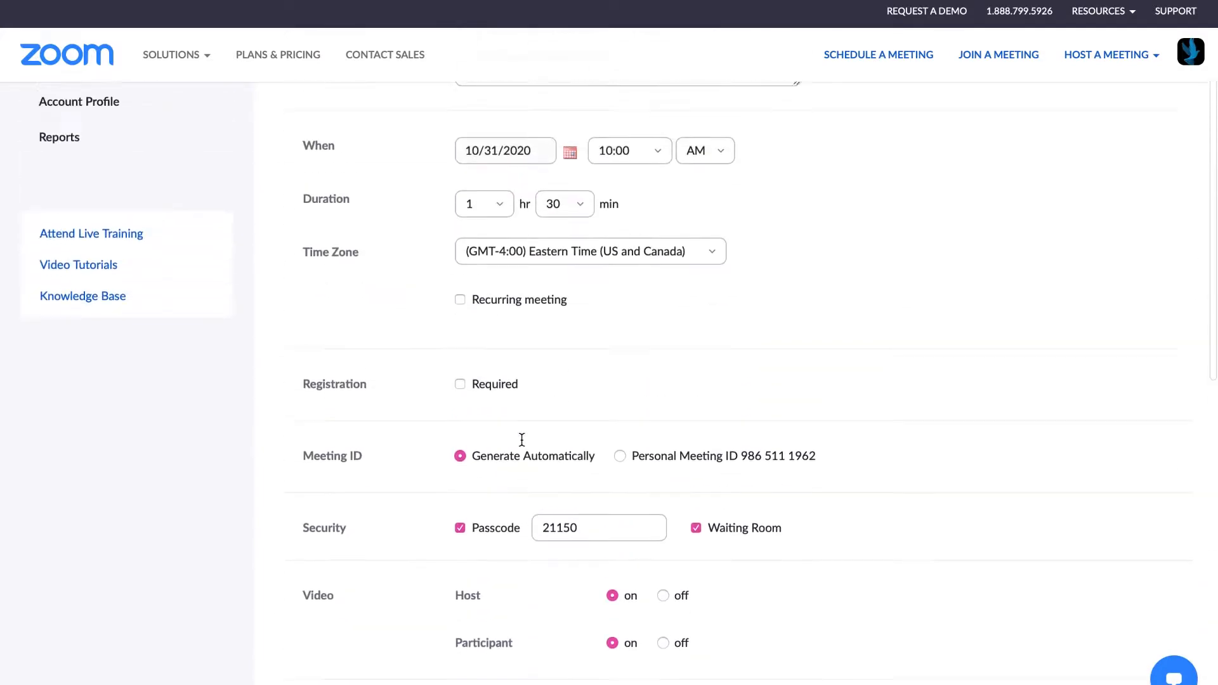
{"action": "scroll", "coordinate": [522, 439], "scroll_direction": "down", "scroll_amount": 7}
{"action": "scroll", "coordinate": [521, 446], "scroll_direction": "down", "scroll_amount": 1}
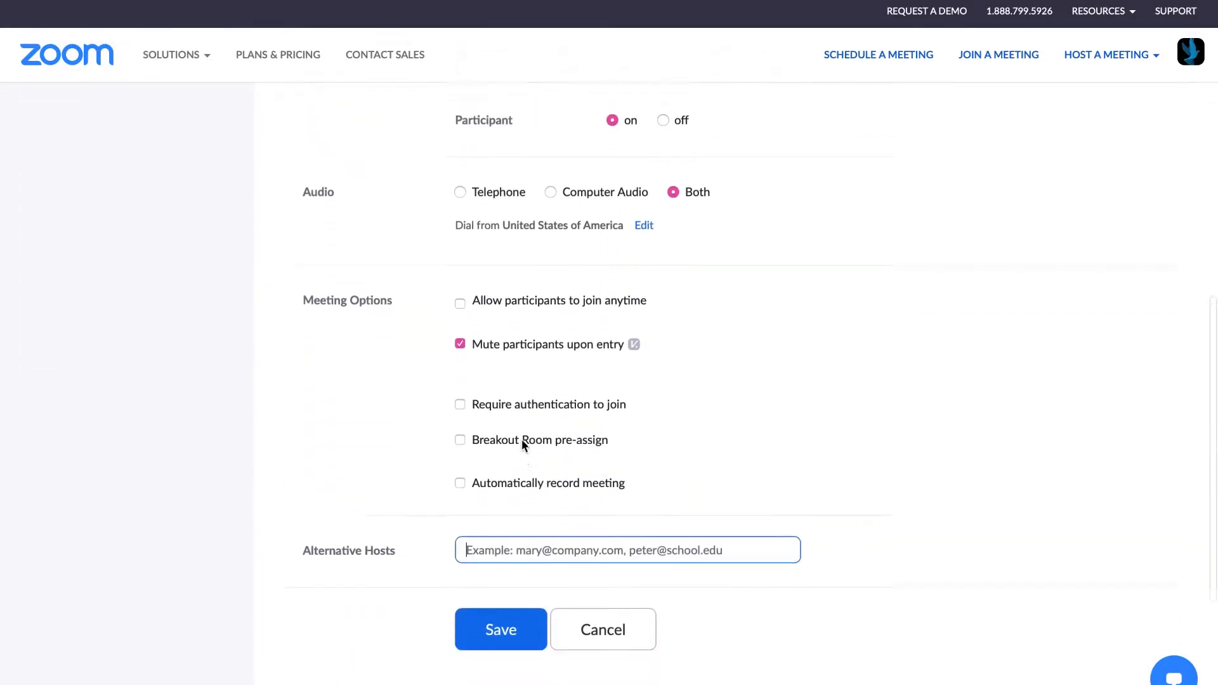
Save the Social Media Tutorial meeting and copy its full invitation text to the clipboard
{"action": "left_click", "coordinate": [500, 612]}
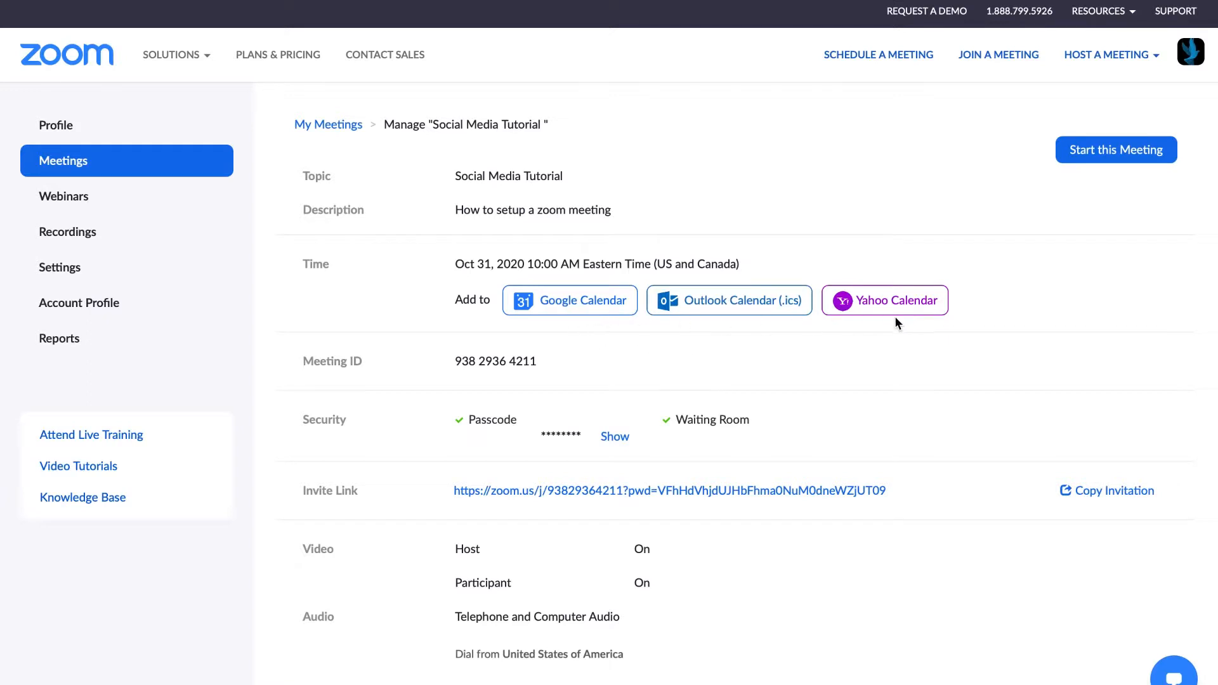
{"action": "left_click", "coordinate": [1067, 488]}
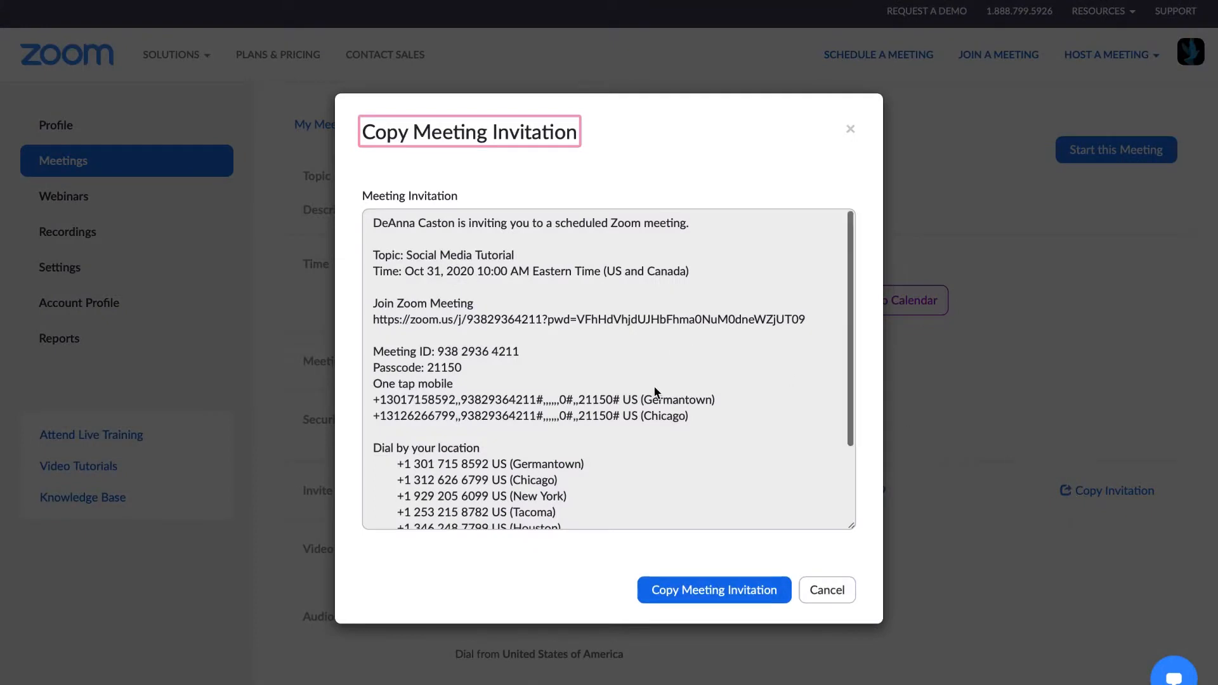
{"action": "scroll", "coordinate": [654, 386], "scroll_direction": "down", "scroll_amount": 3}
{"action": "scroll", "coordinate": [653, 386], "scroll_direction": "up", "scroll_amount": 3}
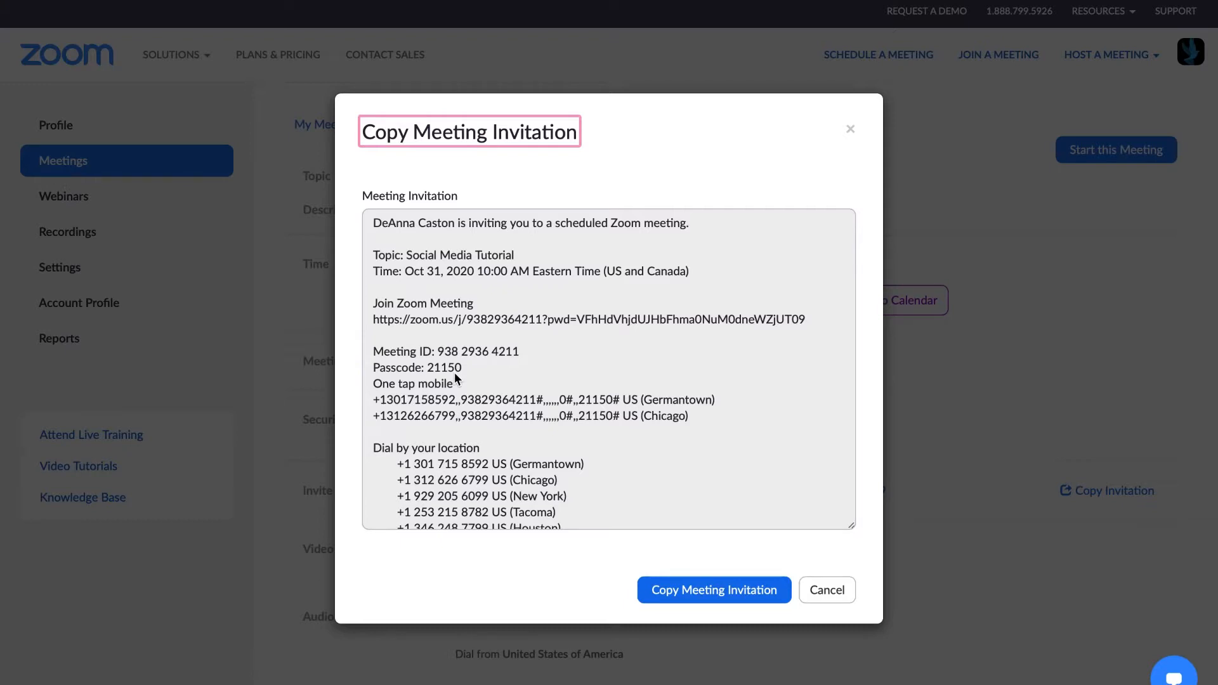
{"action": "left_click", "coordinate": [705, 589]}
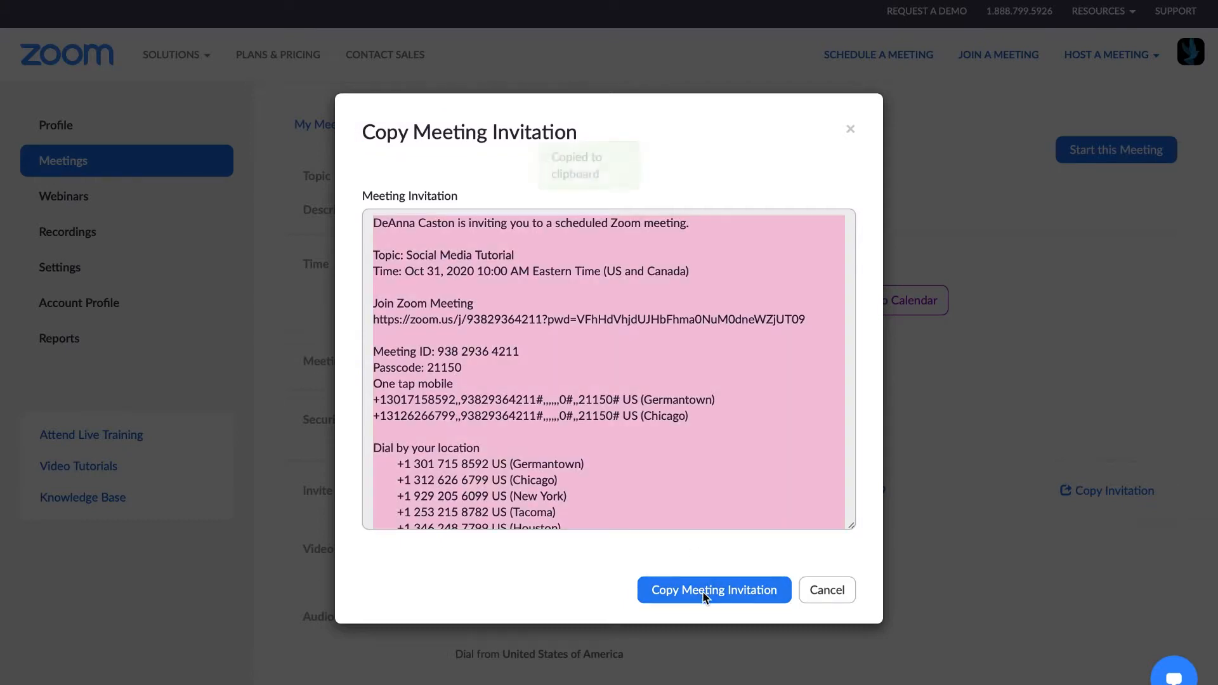
{"action": "left_click", "coordinate": [850, 129]}
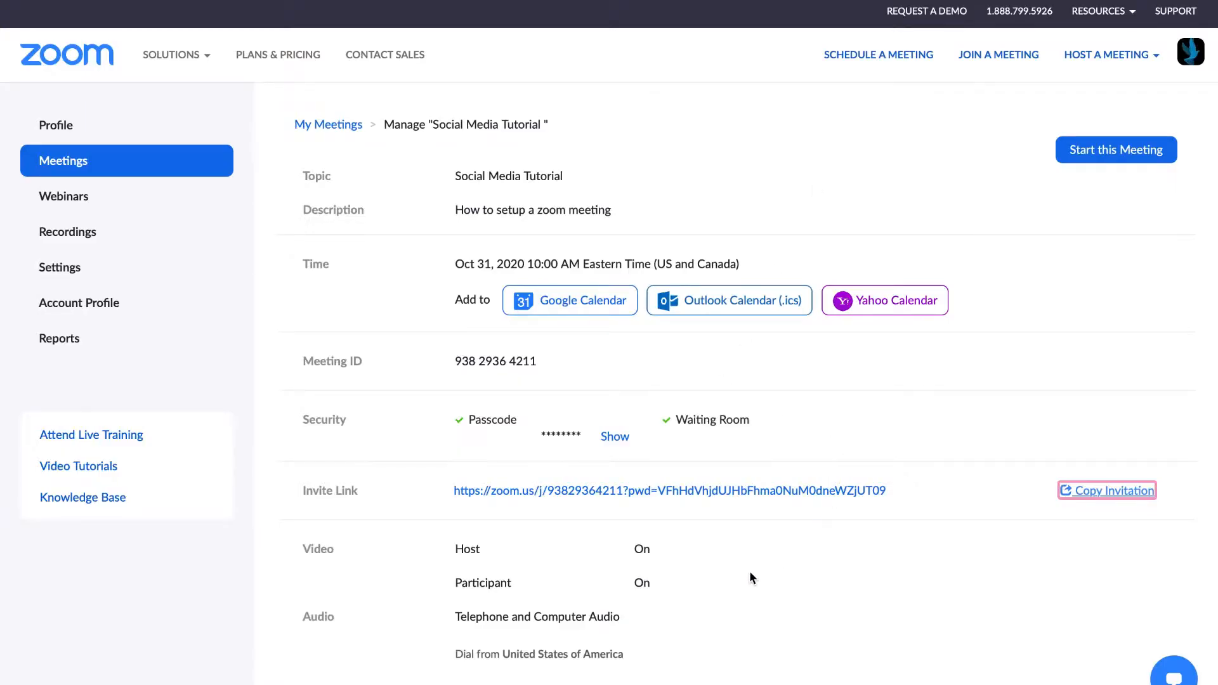
Go to the Upcoming meetings list showing Social Media Tutorial tomorrow, 10:00–11:30 AM
{"action": "scroll", "coordinate": [749, 578], "scroll_direction": "down", "scroll_amount": 3}
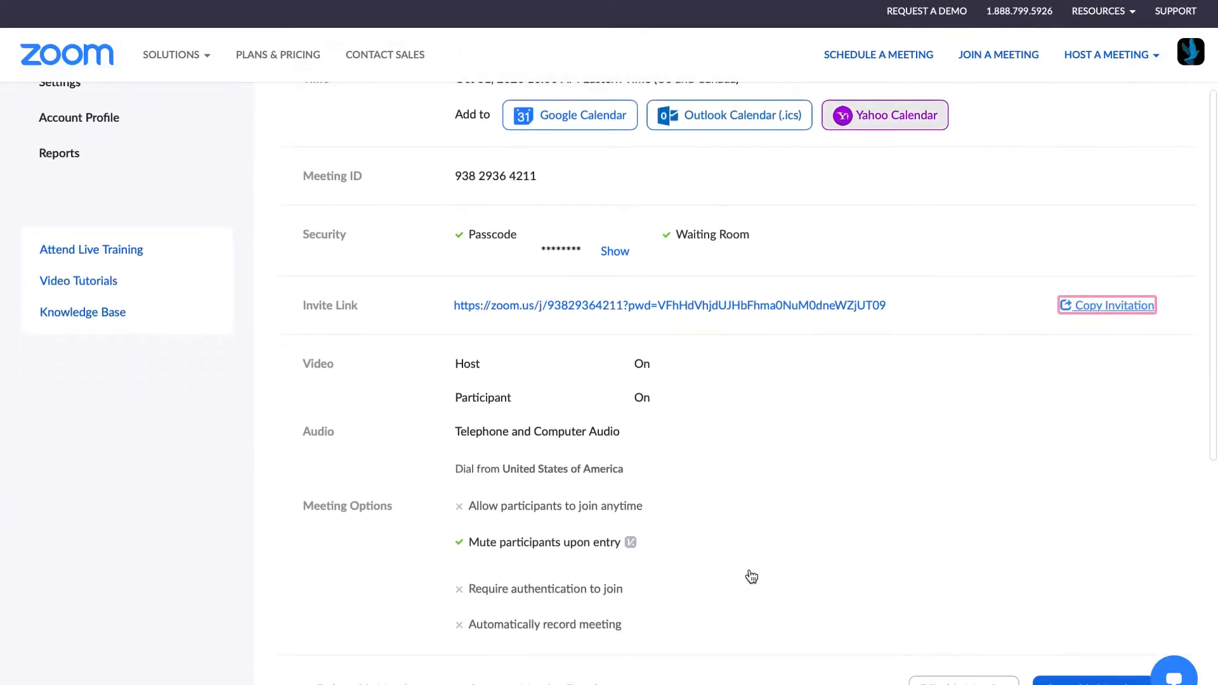
{"action": "scroll", "coordinate": [751, 576], "scroll_direction": "down", "scroll_amount": 1}
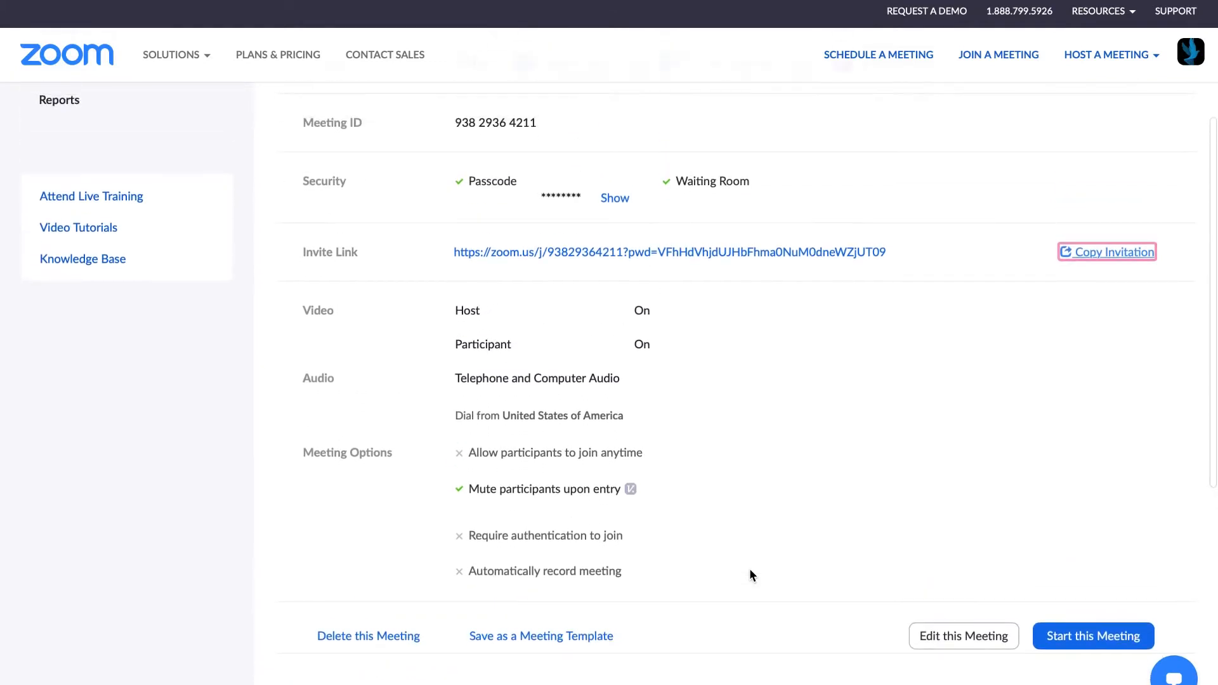
{"action": "scroll", "coordinate": [750, 575], "scroll_direction": "up", "scroll_amount": 4}
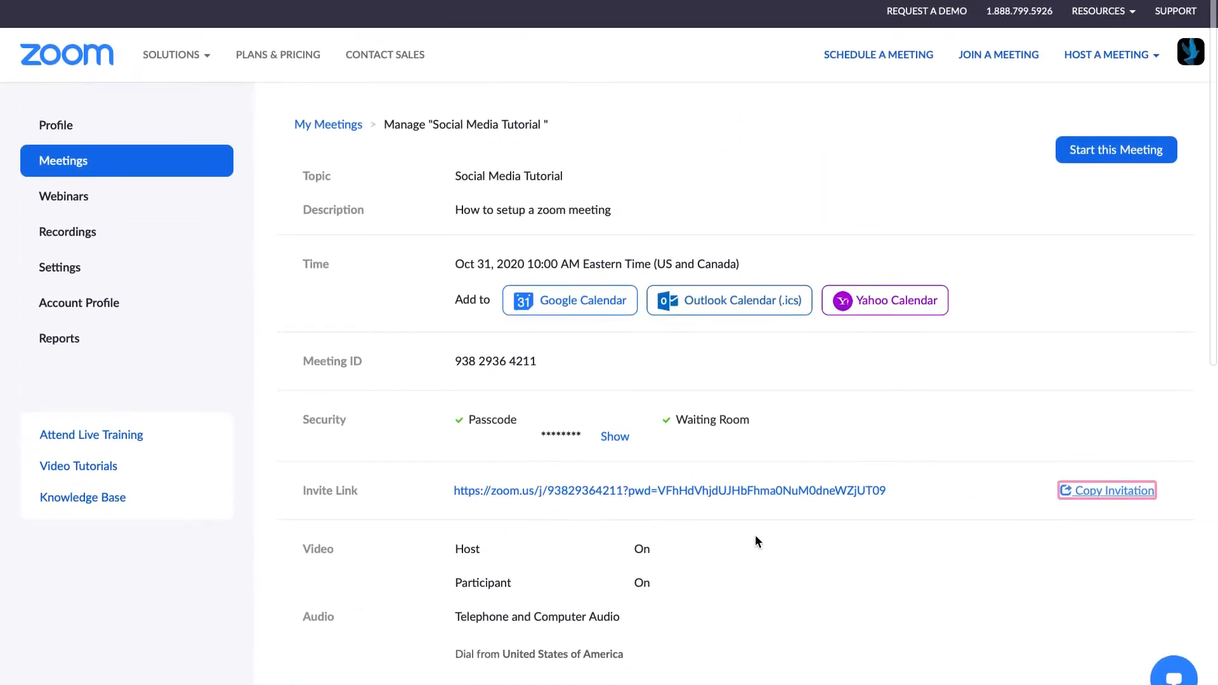
{"action": "left_click", "coordinate": [58, 125]}
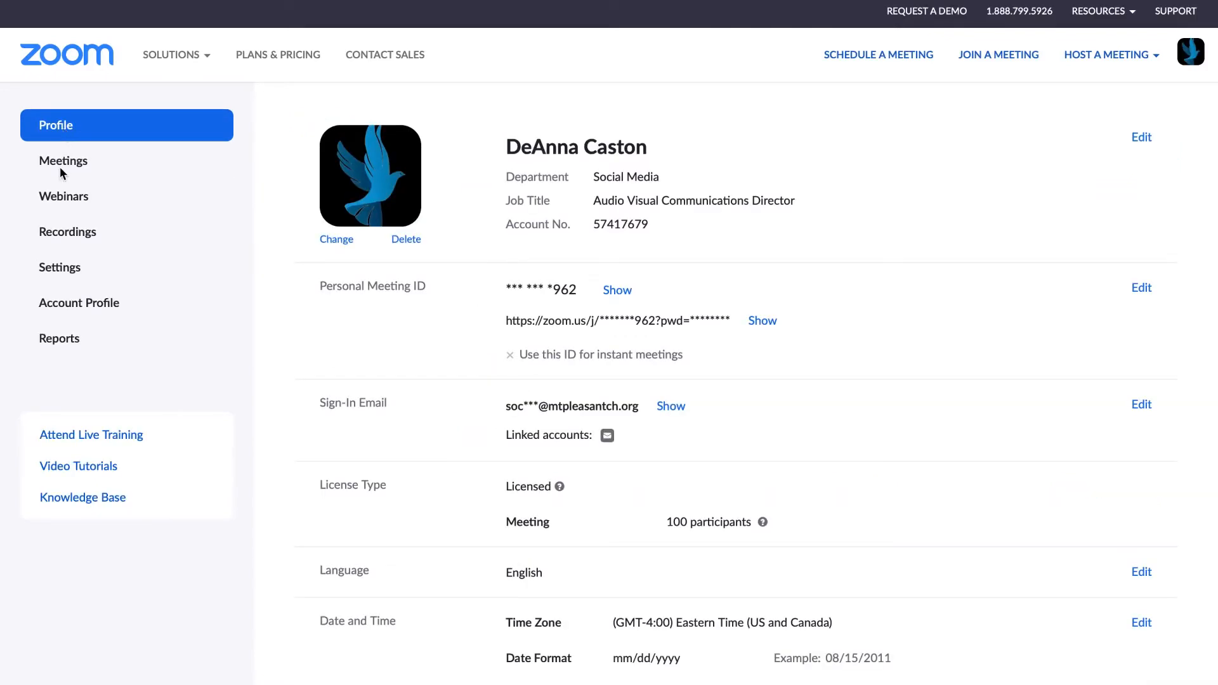
{"action": "left_click", "coordinate": [66, 159]}
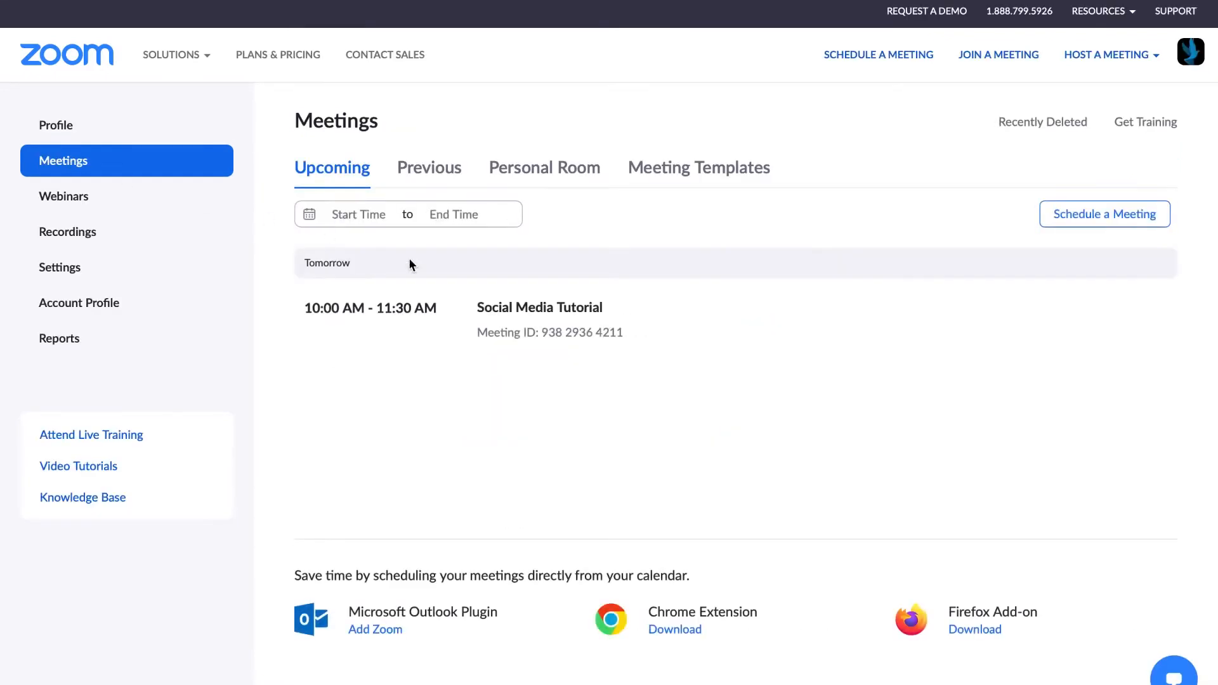